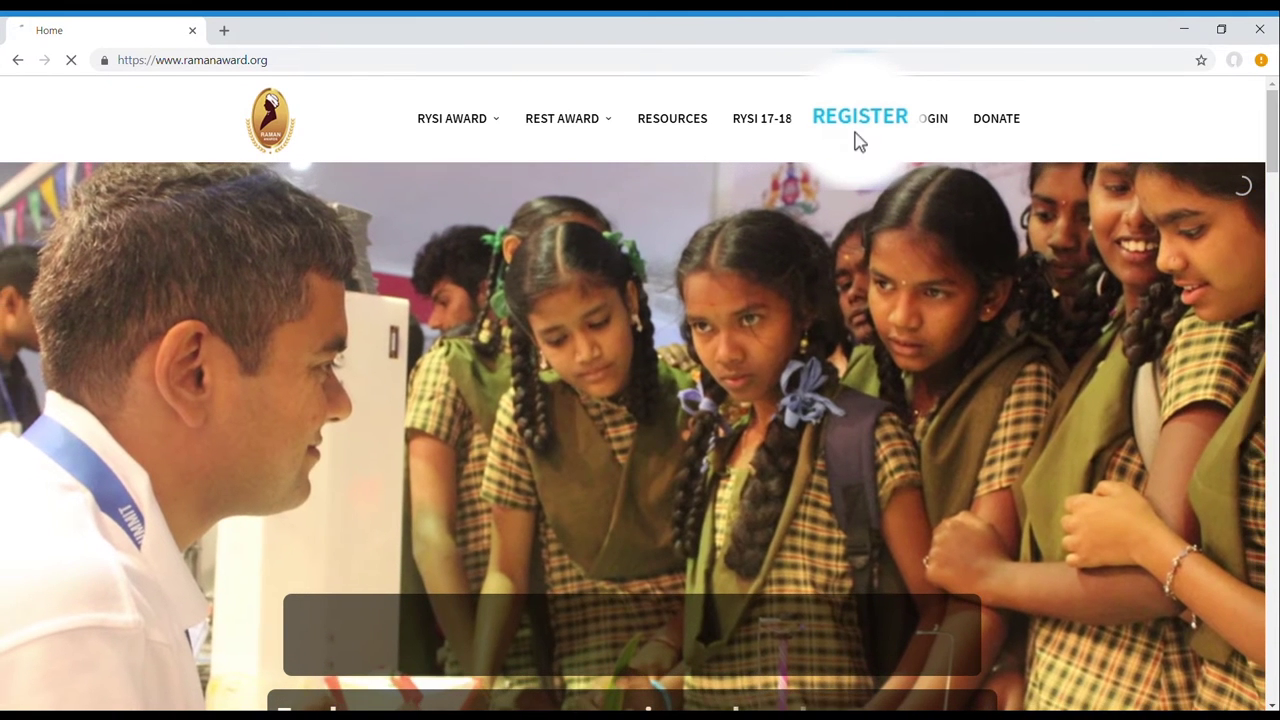
Start a new registration on the homepage and choose the School registration type.
left_click(856, 140)
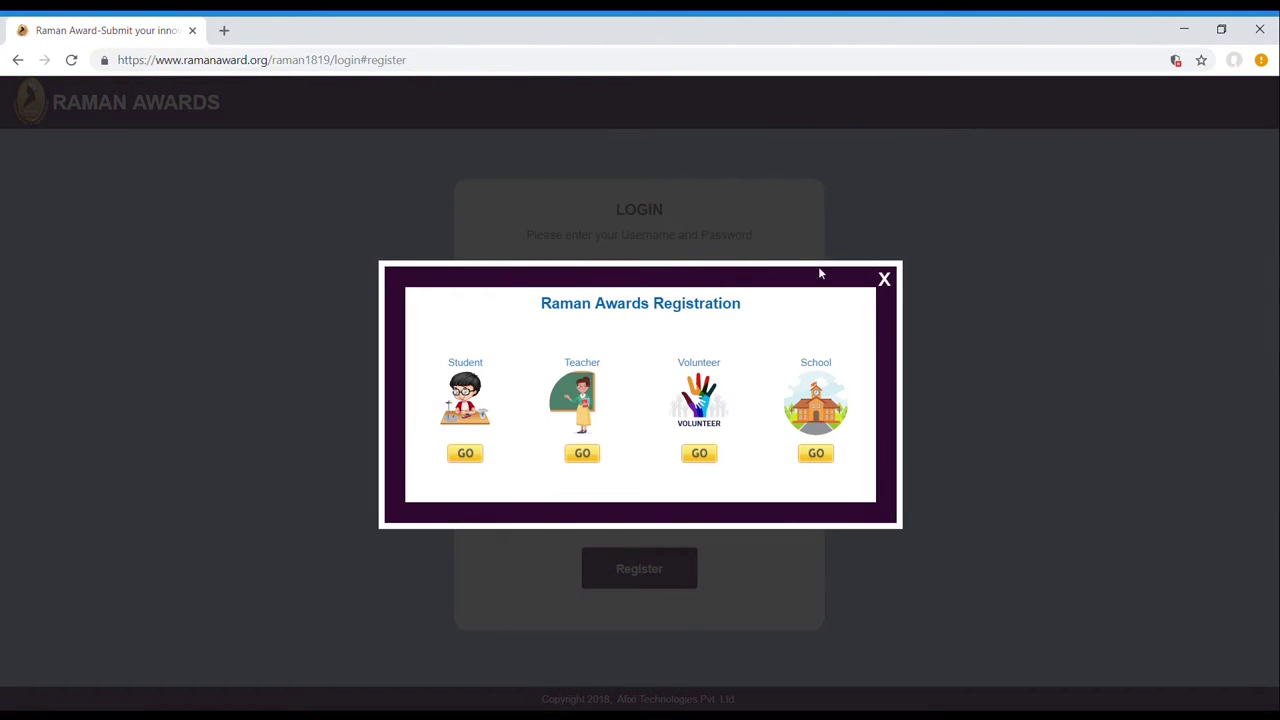
left_click(815, 477)
Enter 'Vijaya Vidyanikethana School' with its phone number, e-mail, street address, city and pincode.
type("Vijaya Vidyan")
type("ikethana School")
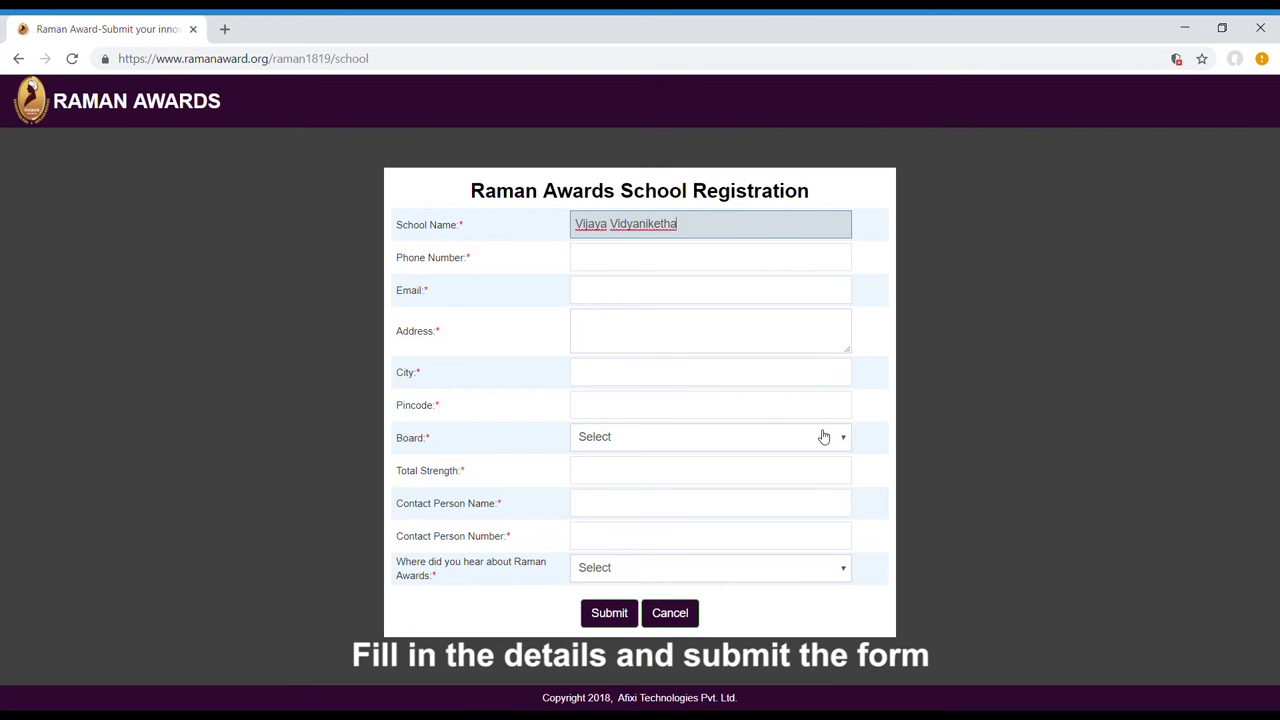
key("Tab")
key("Tab")
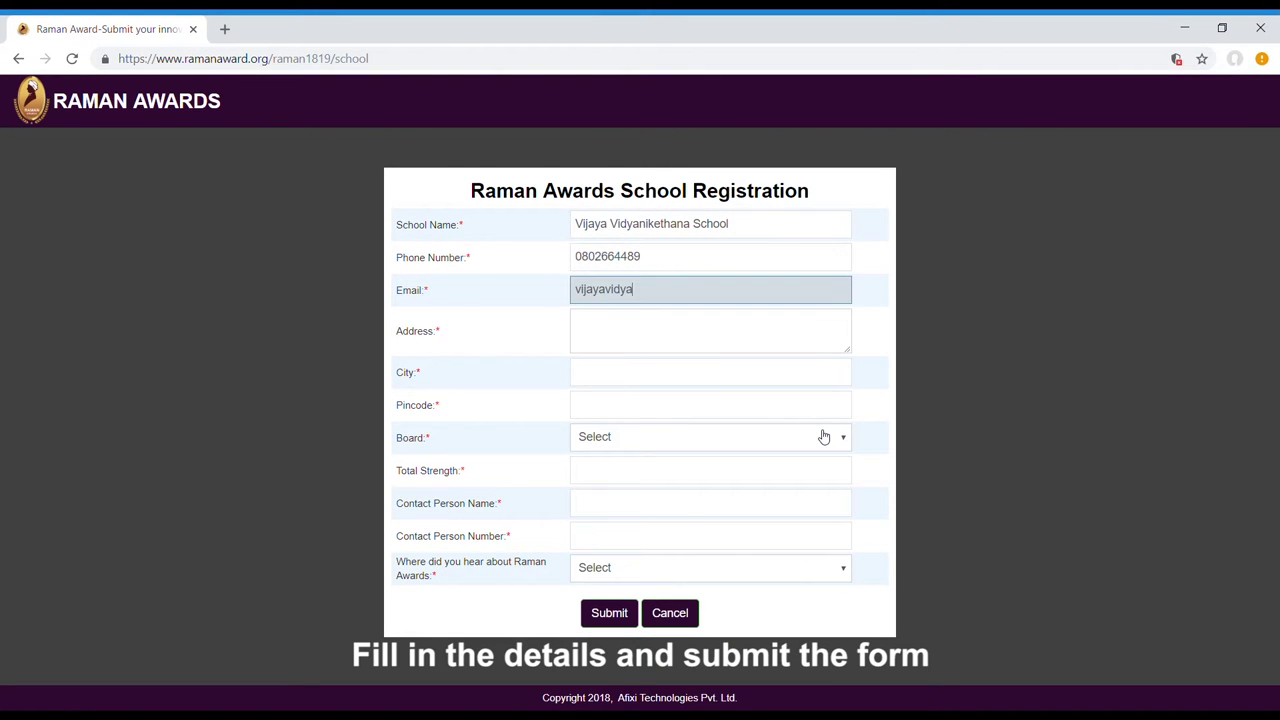
left_click(707, 337)
key("Tab")
type("Turuvekere")
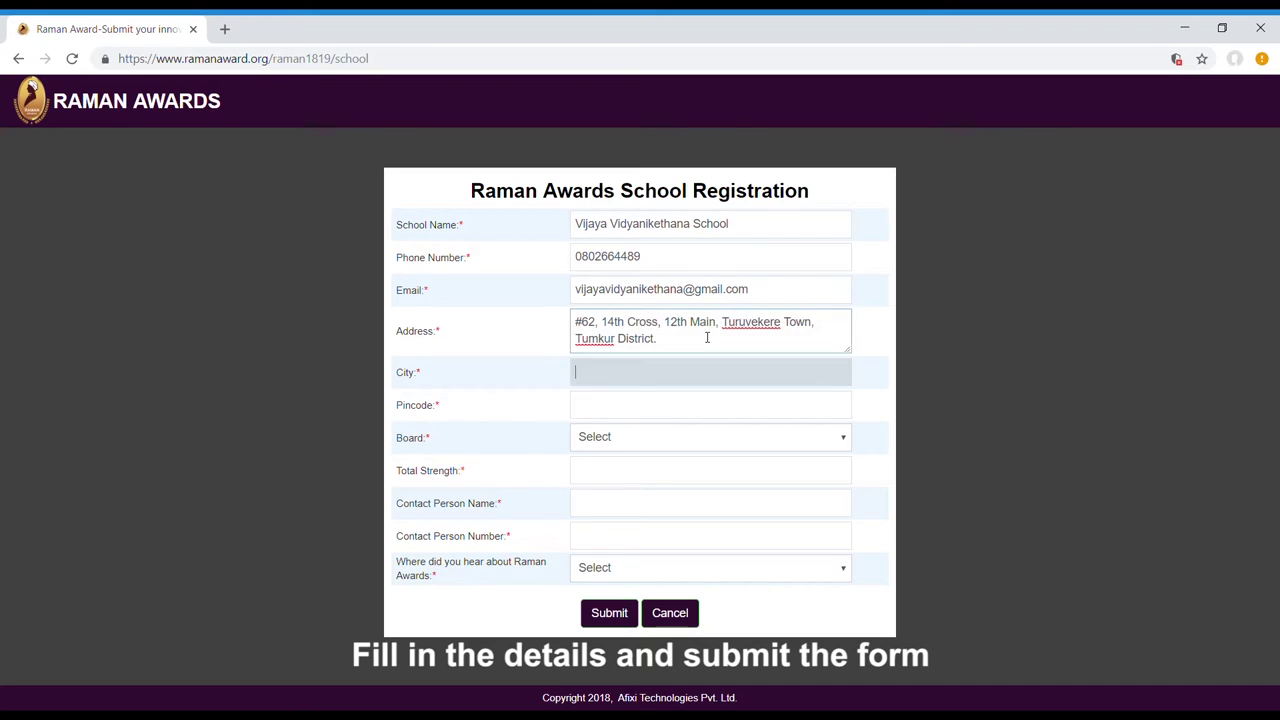
key("Tab")
type("572227")
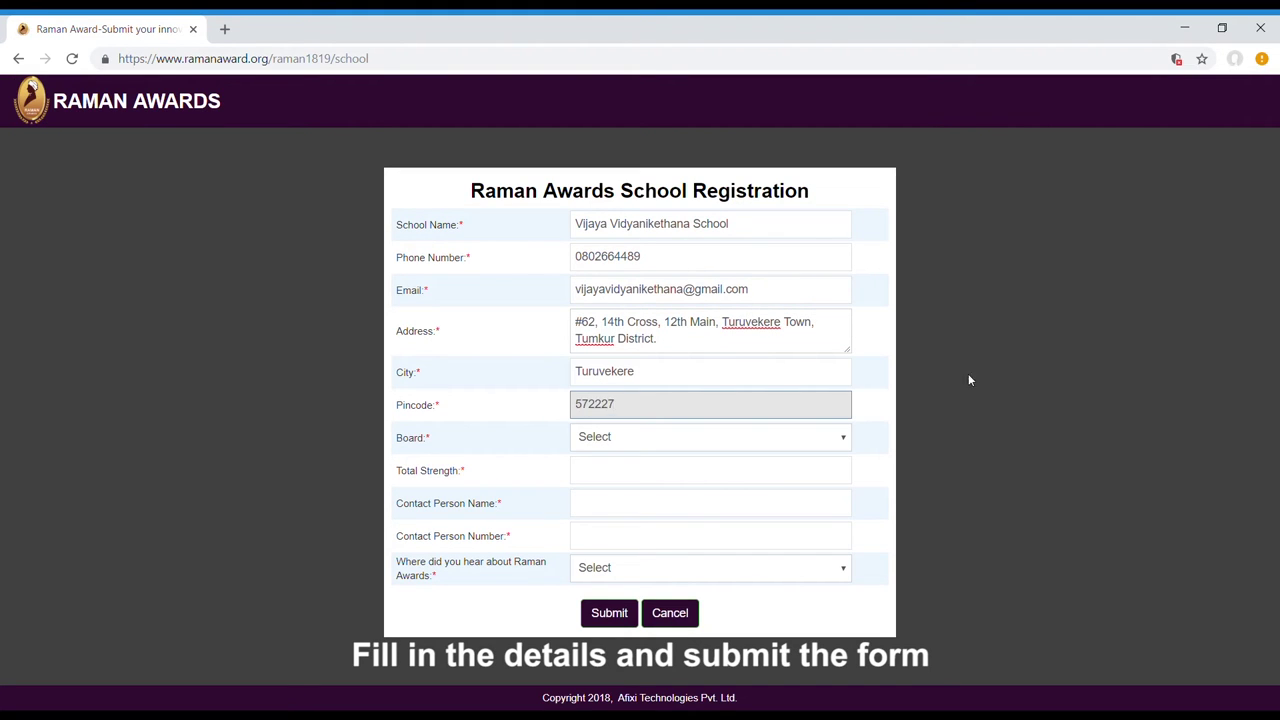
Set Board to State Board and strength to 500, add the contact person, choose Others, and submit.
key("Tab")
key("Tab")
key("Tab")
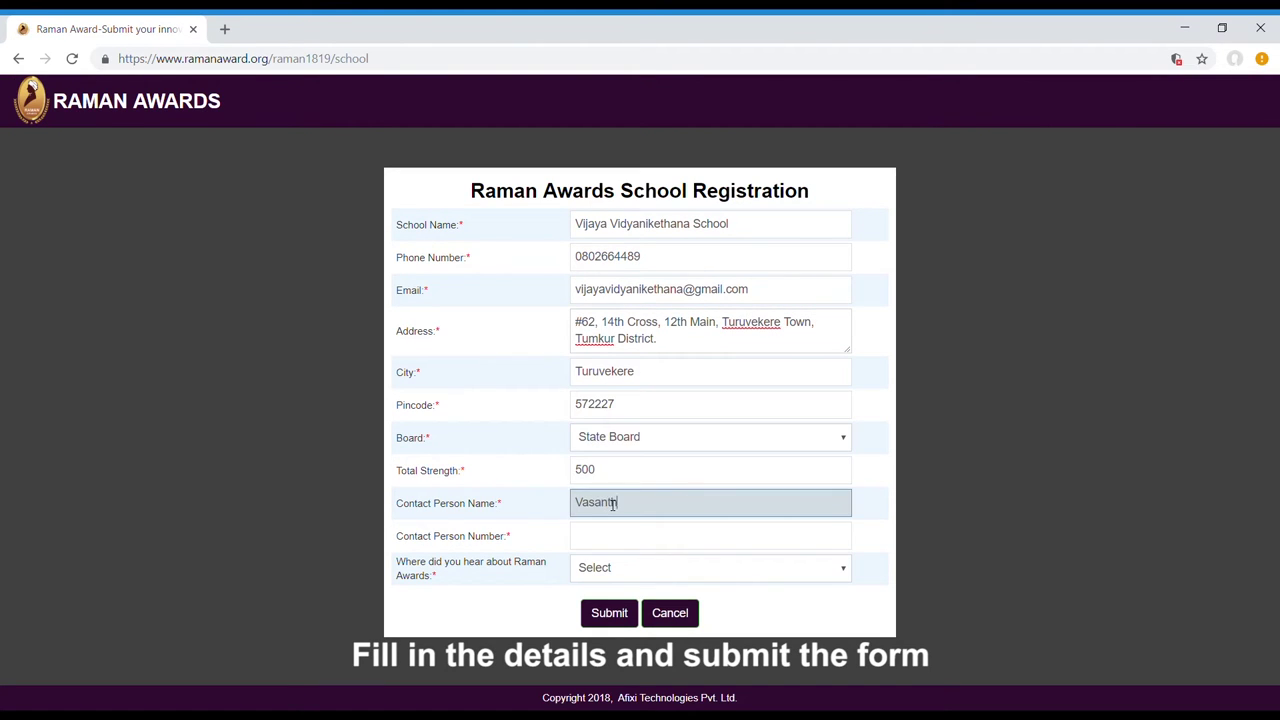
key("Tab")
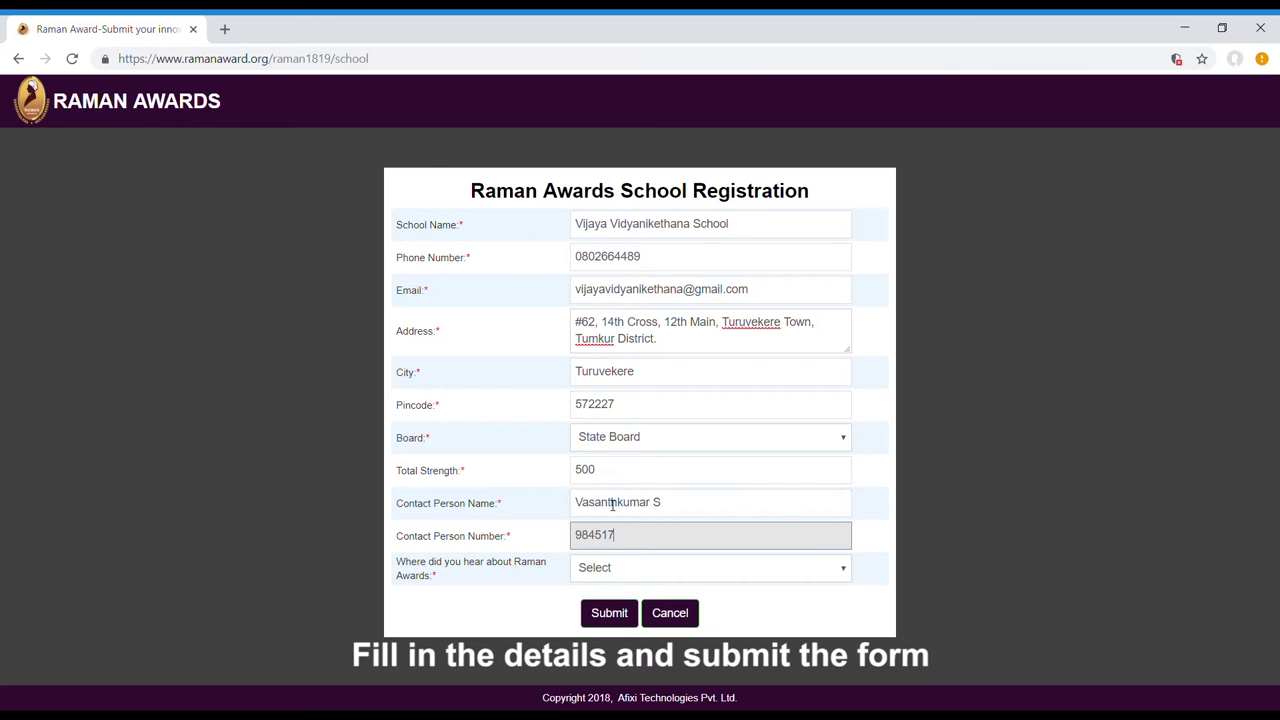
key("Tab")
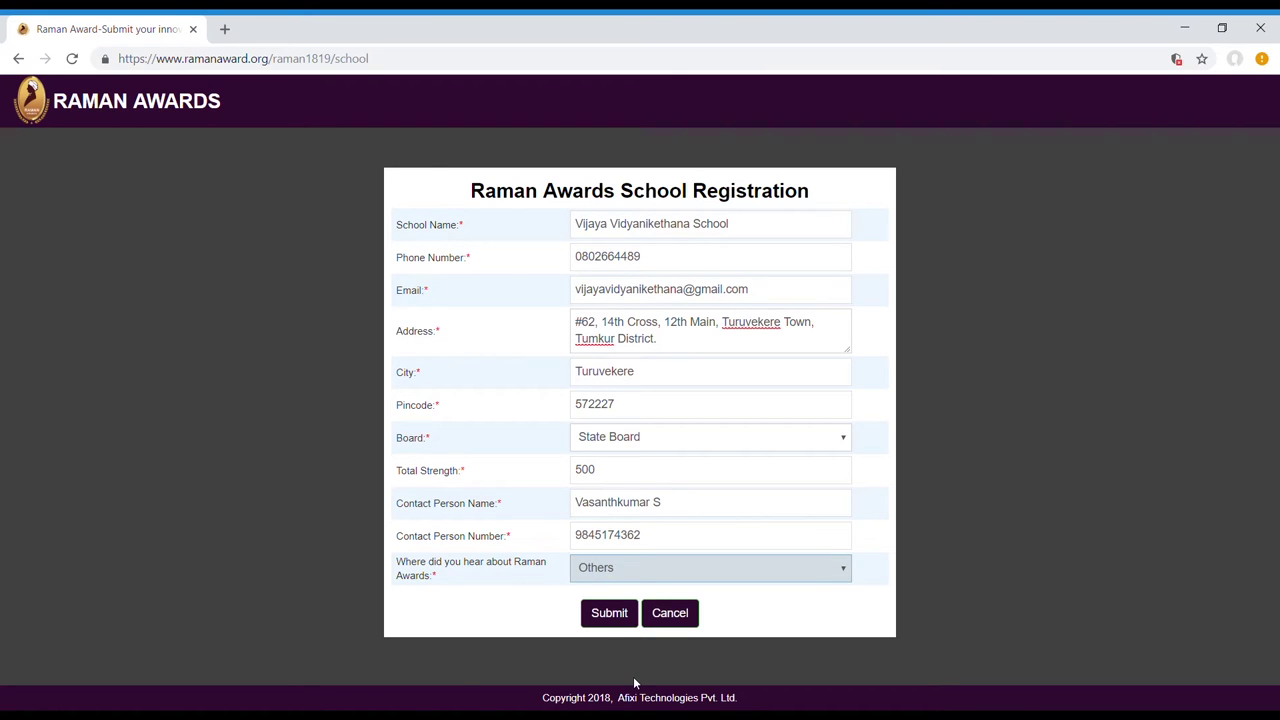
left_click(622, 613)
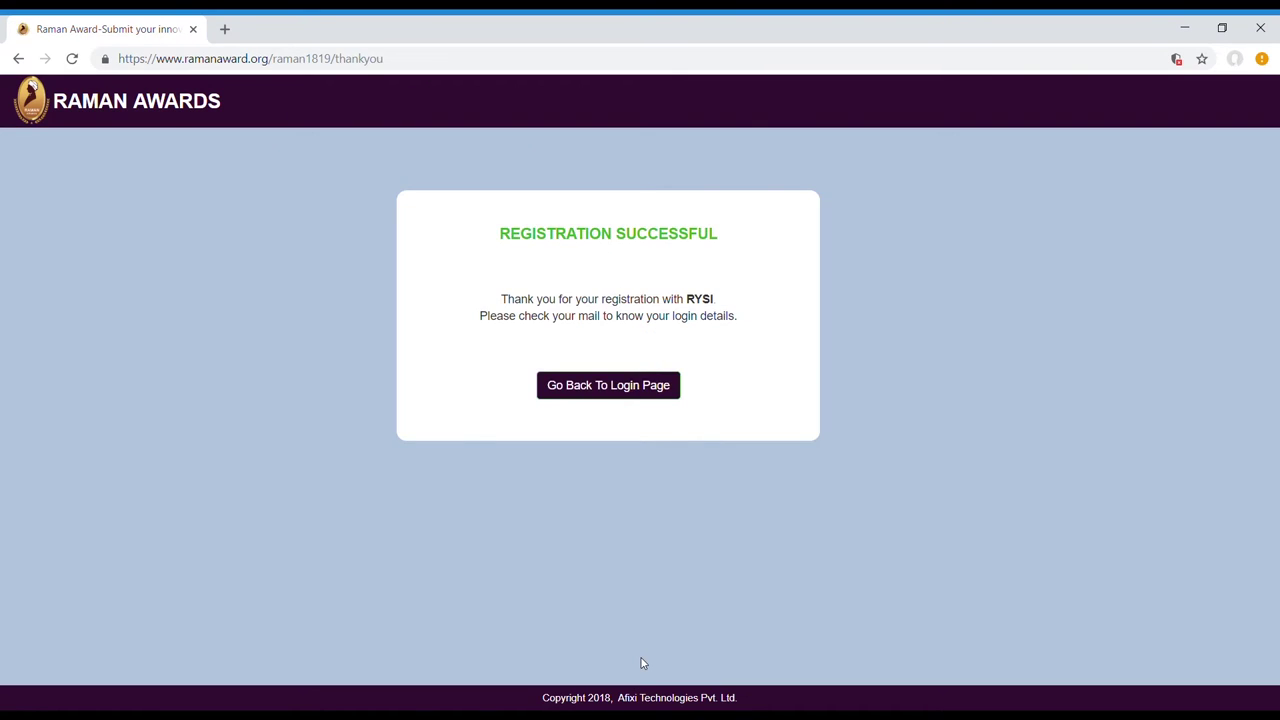
Open the School Login Credentials email in Gmail and follow its verification link.
left_click(651, 385)
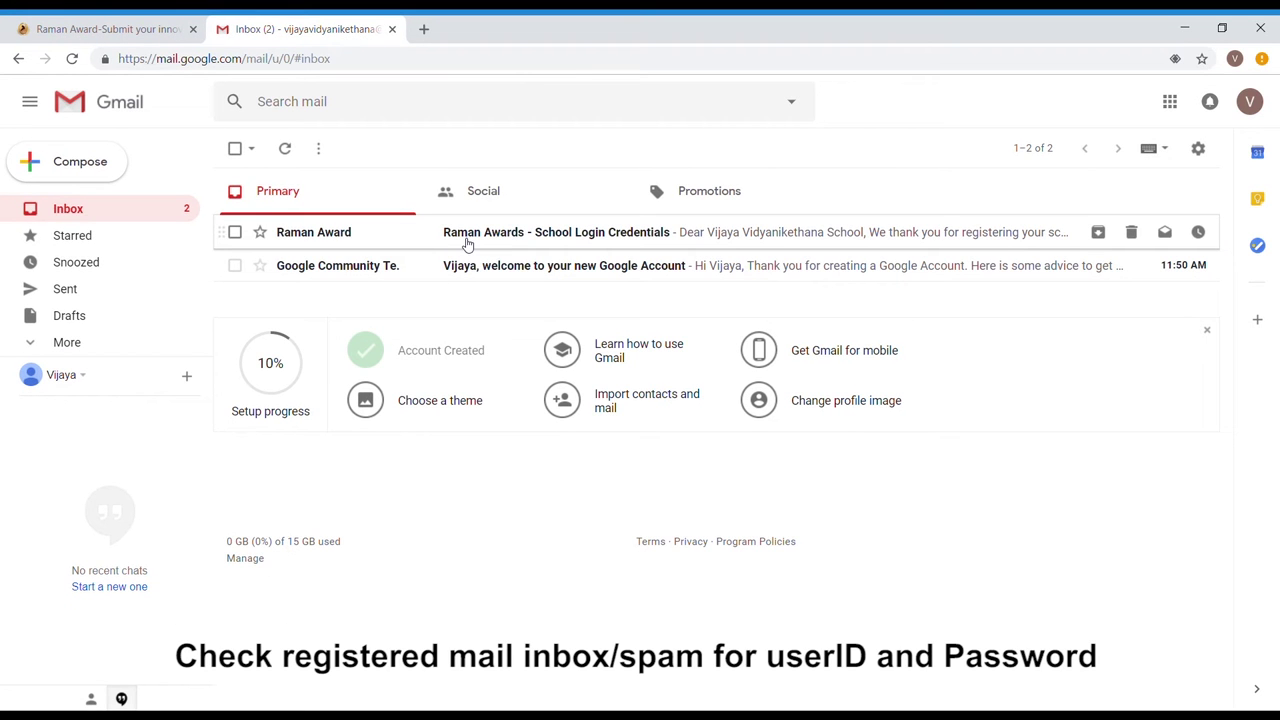
left_click(466, 244)
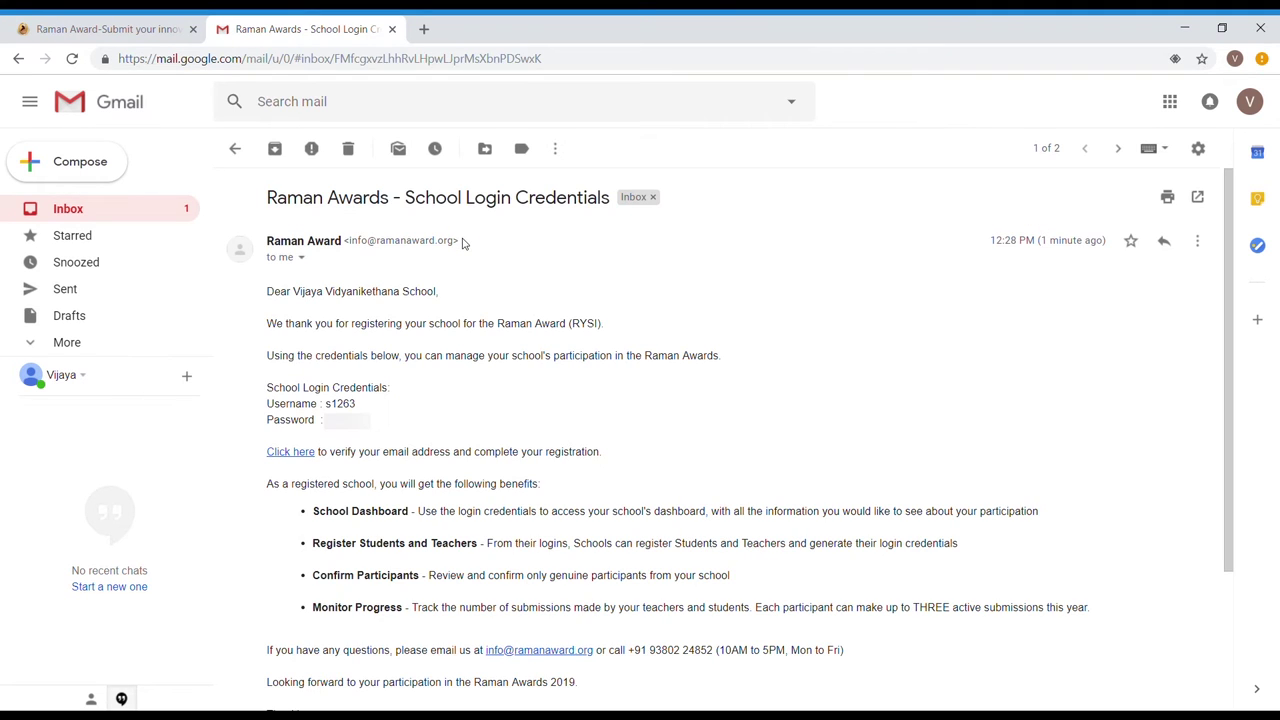
scroll(462, 411, "down", 3)
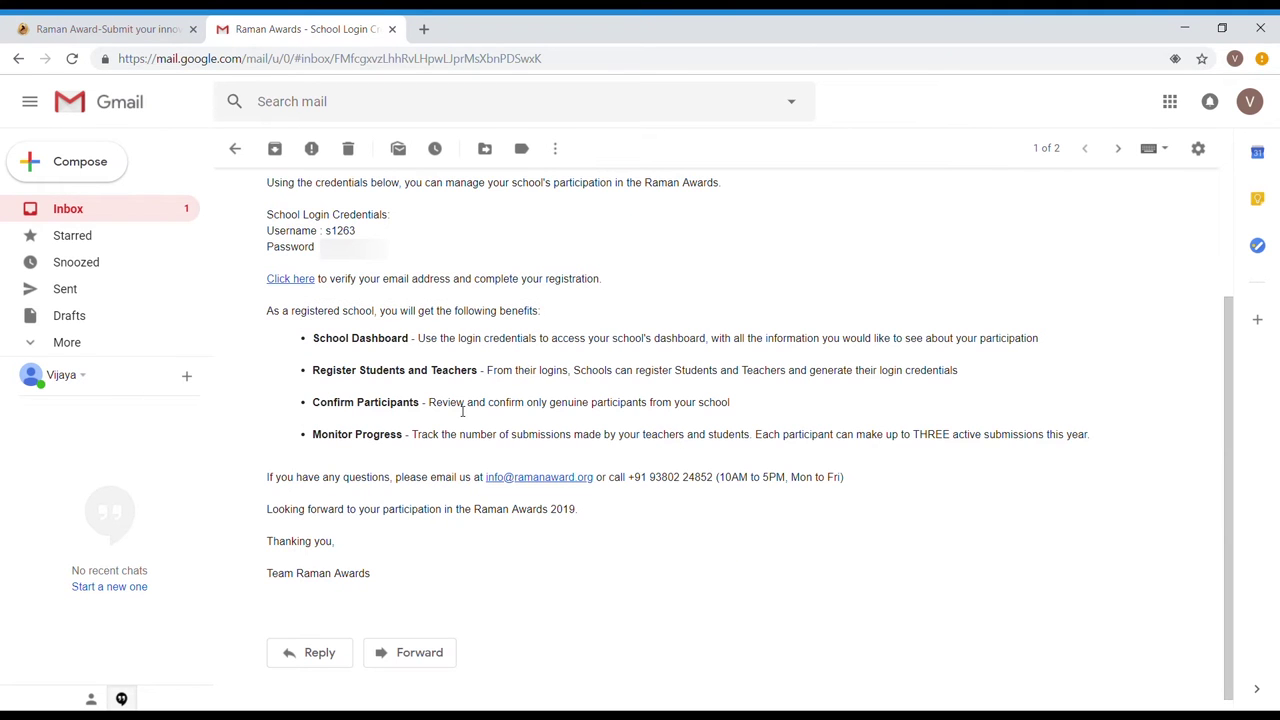
left_click(310, 285)
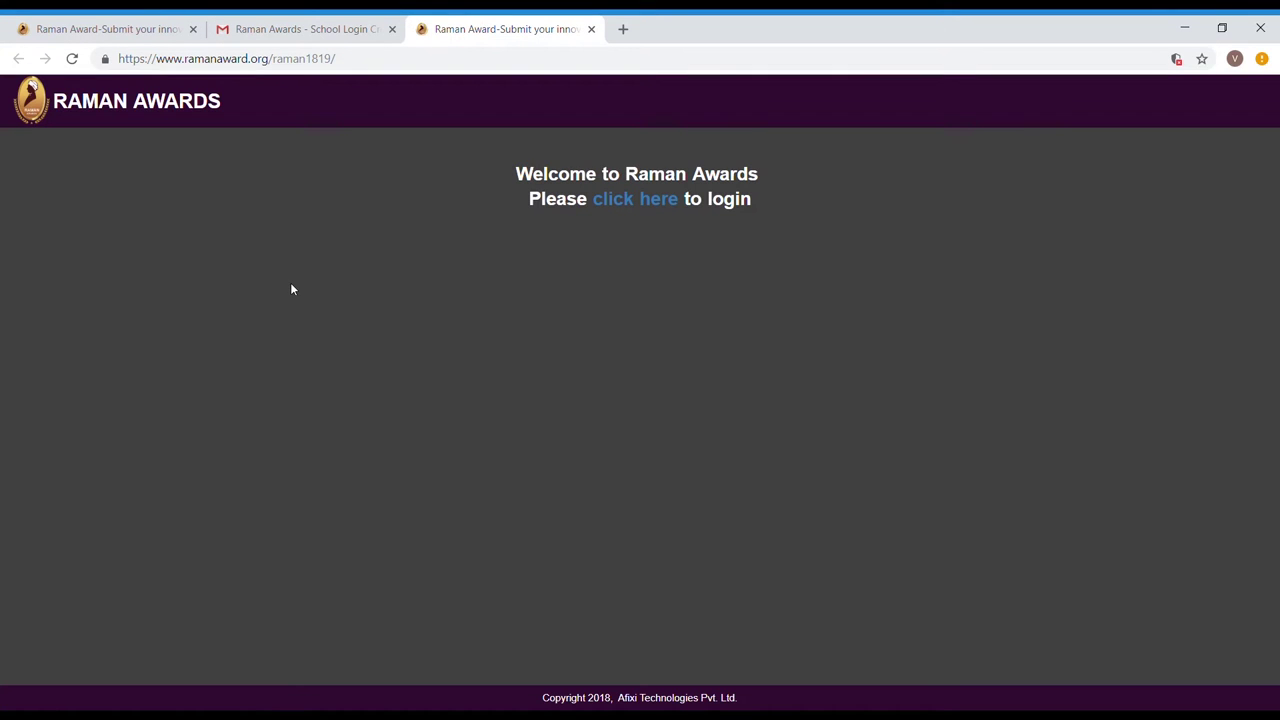
Log in as the school with the emailed username and password, then open Add Student.
left_click(640, 200)
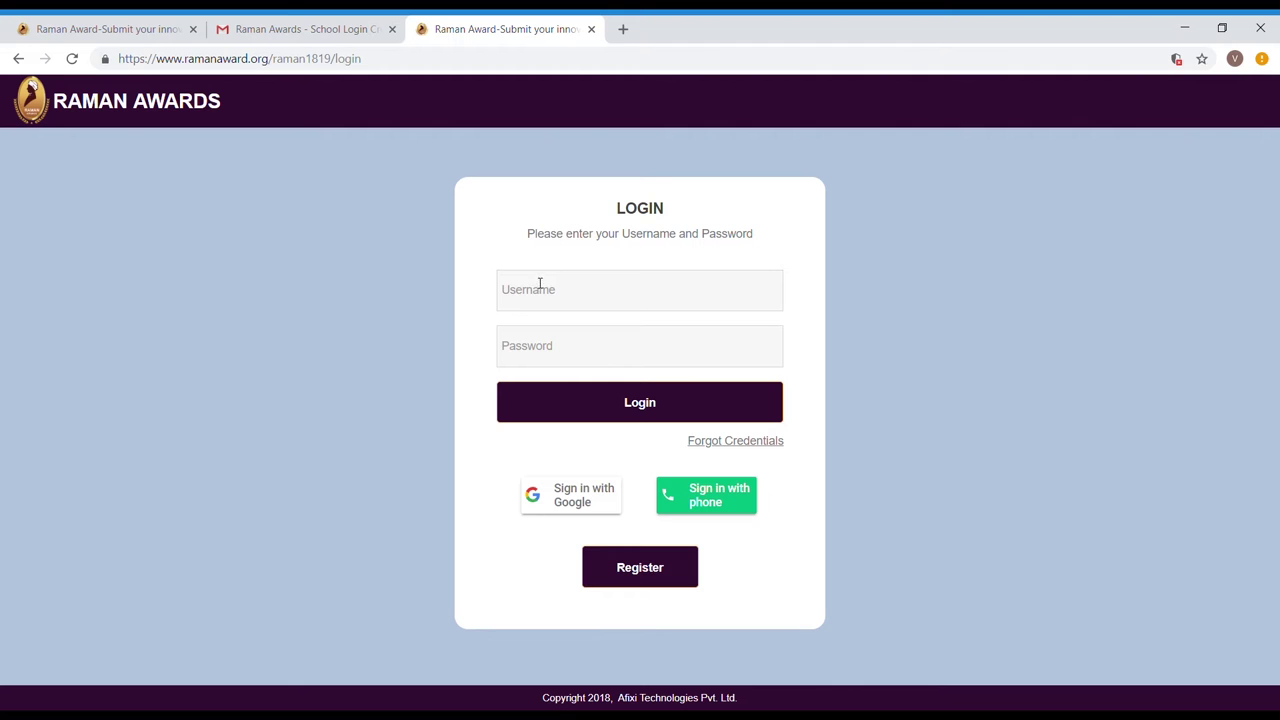
left_click(534, 297)
left_click(335, 29)
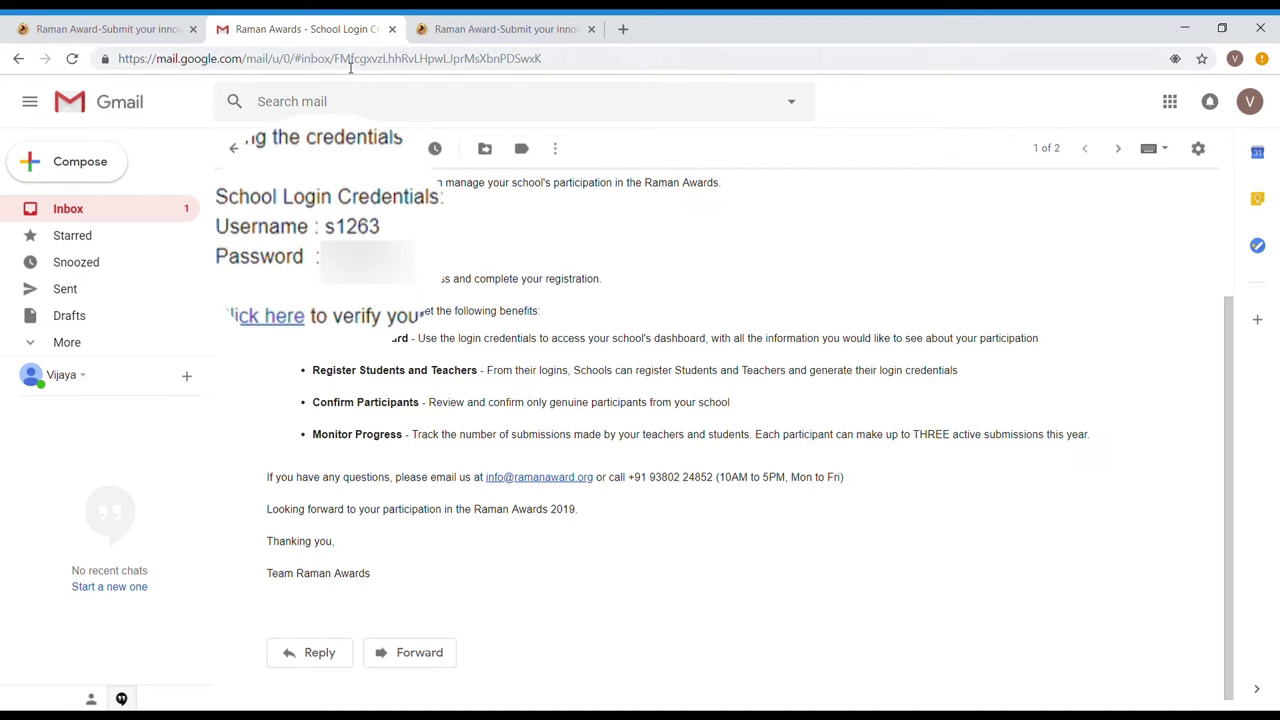
double_click(360, 226)
key("ctrl+c")
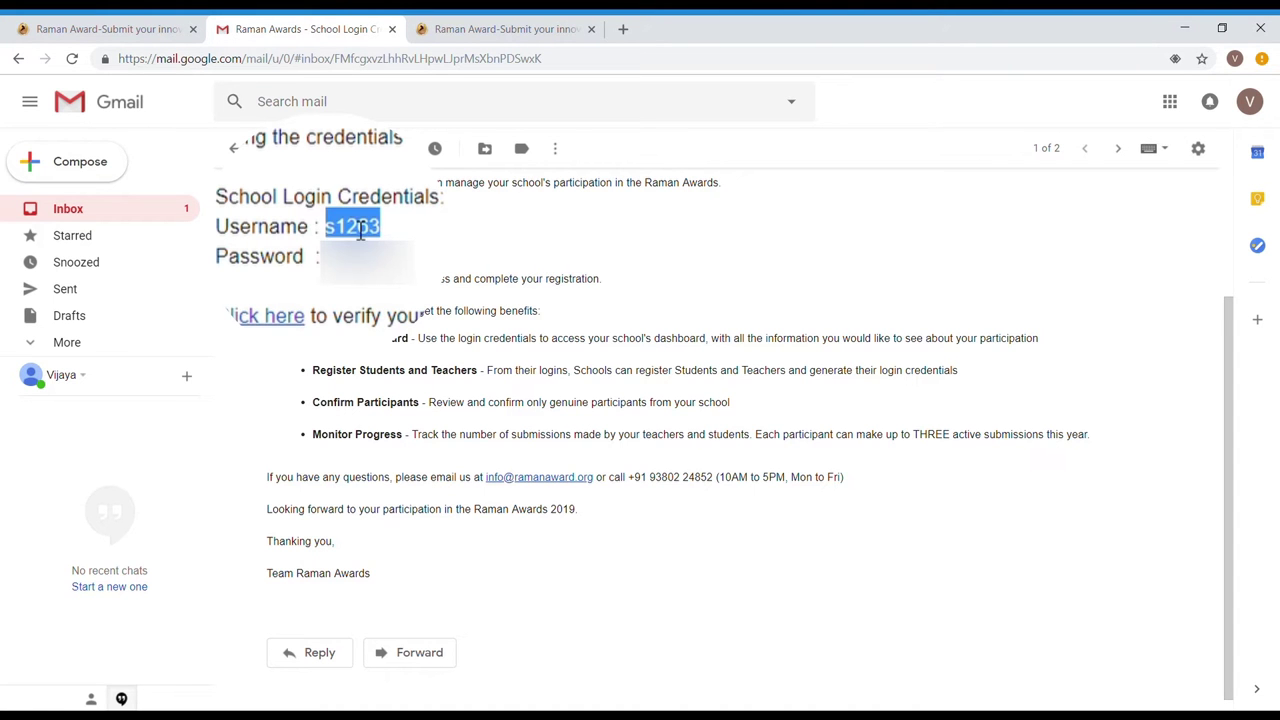
left_click(459, 22)
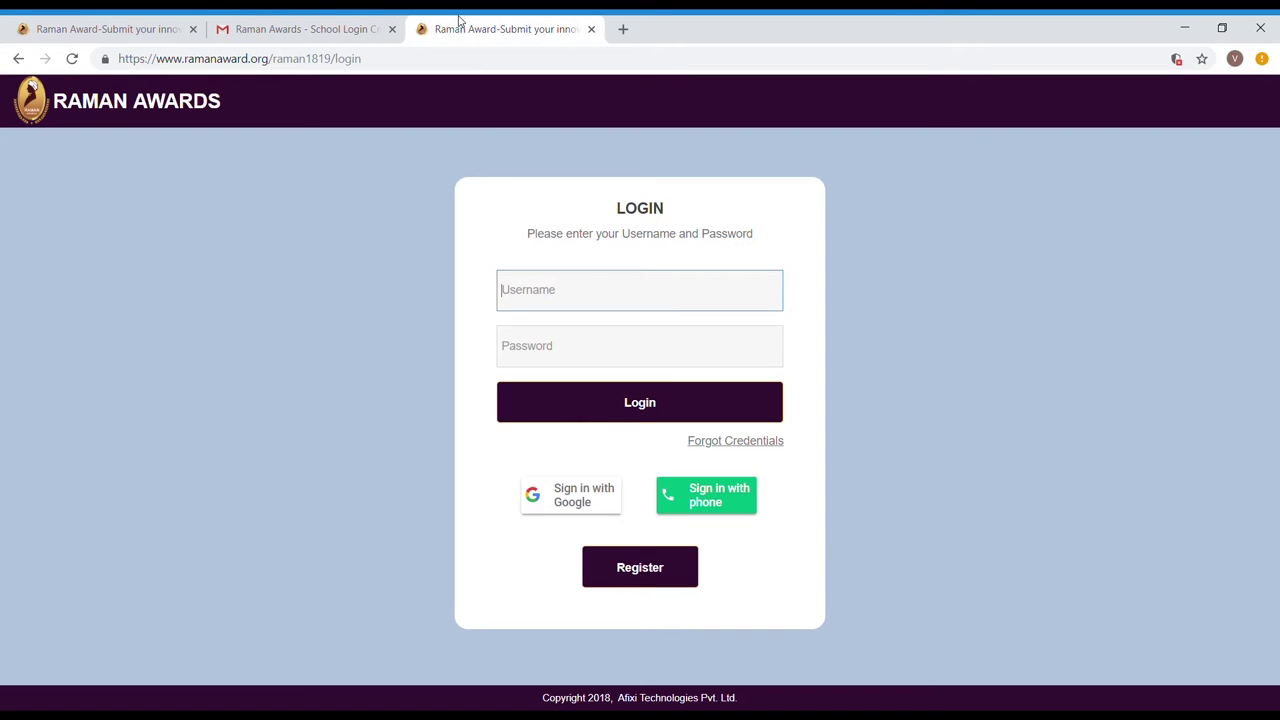
key("ctrl+v")
left_click(351, 22)
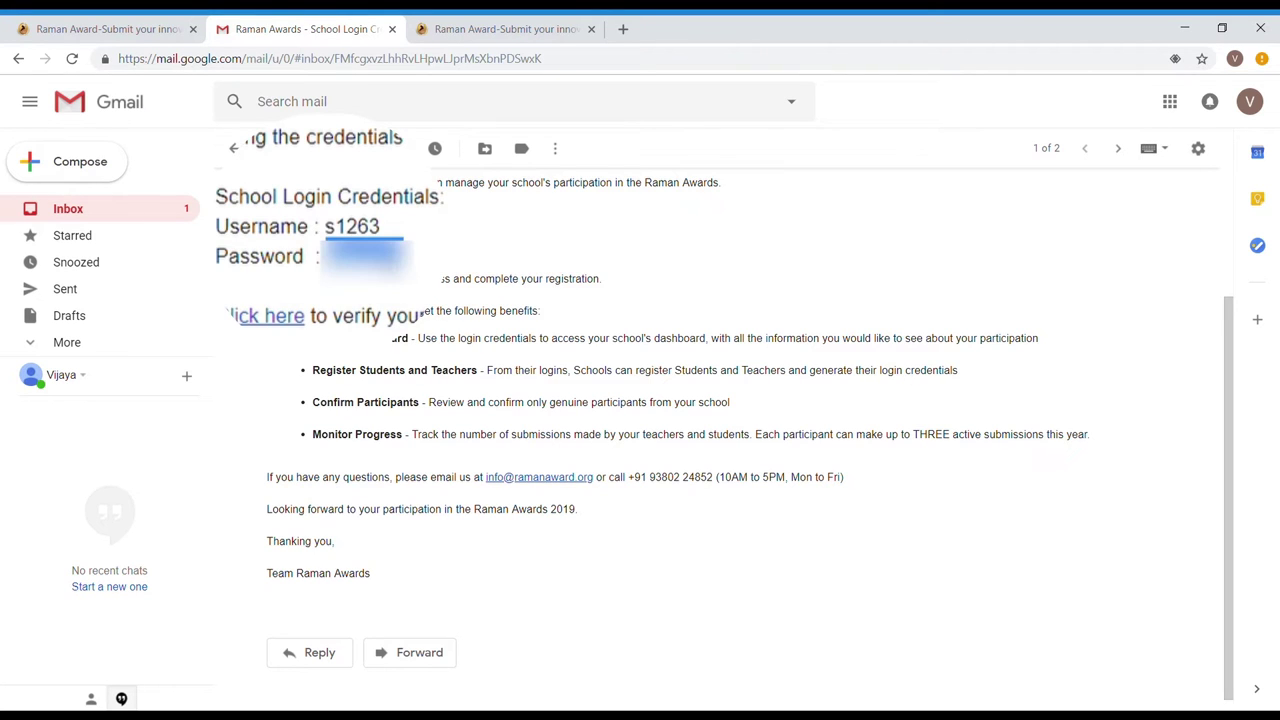
left_click(459, 20)
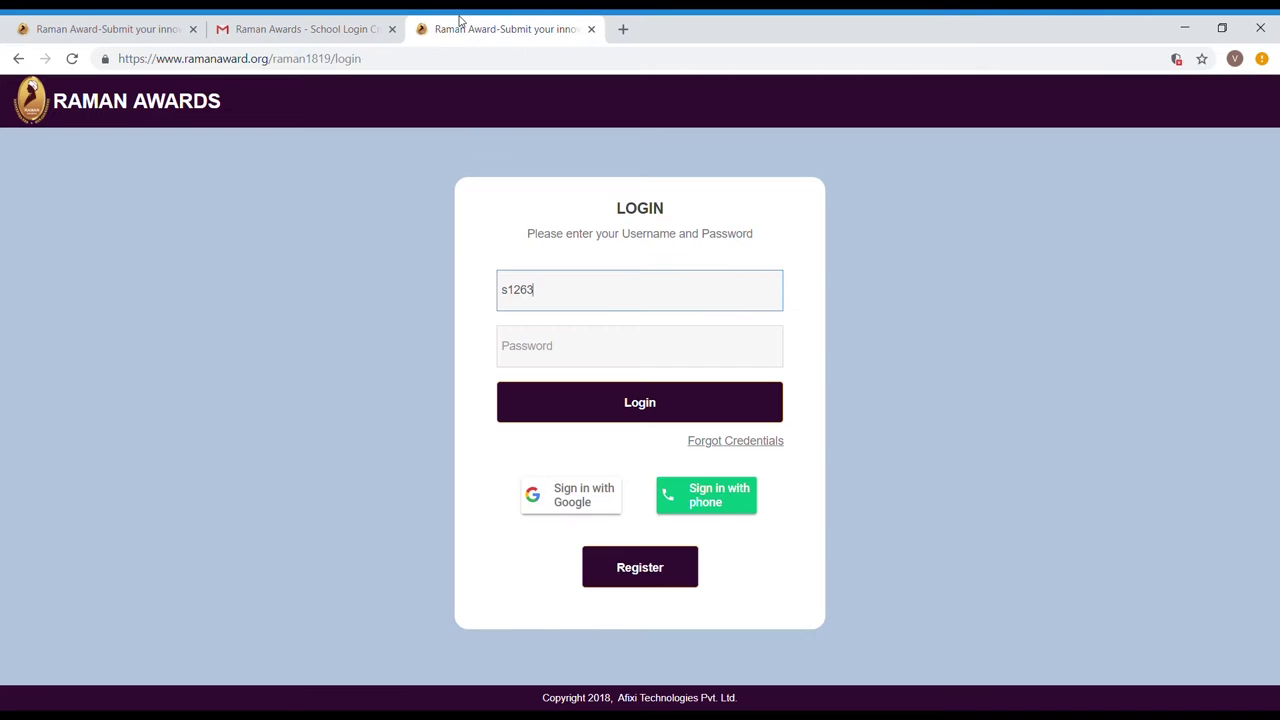
left_click(532, 333)
key("ctrl+v")
left_click(559, 410)
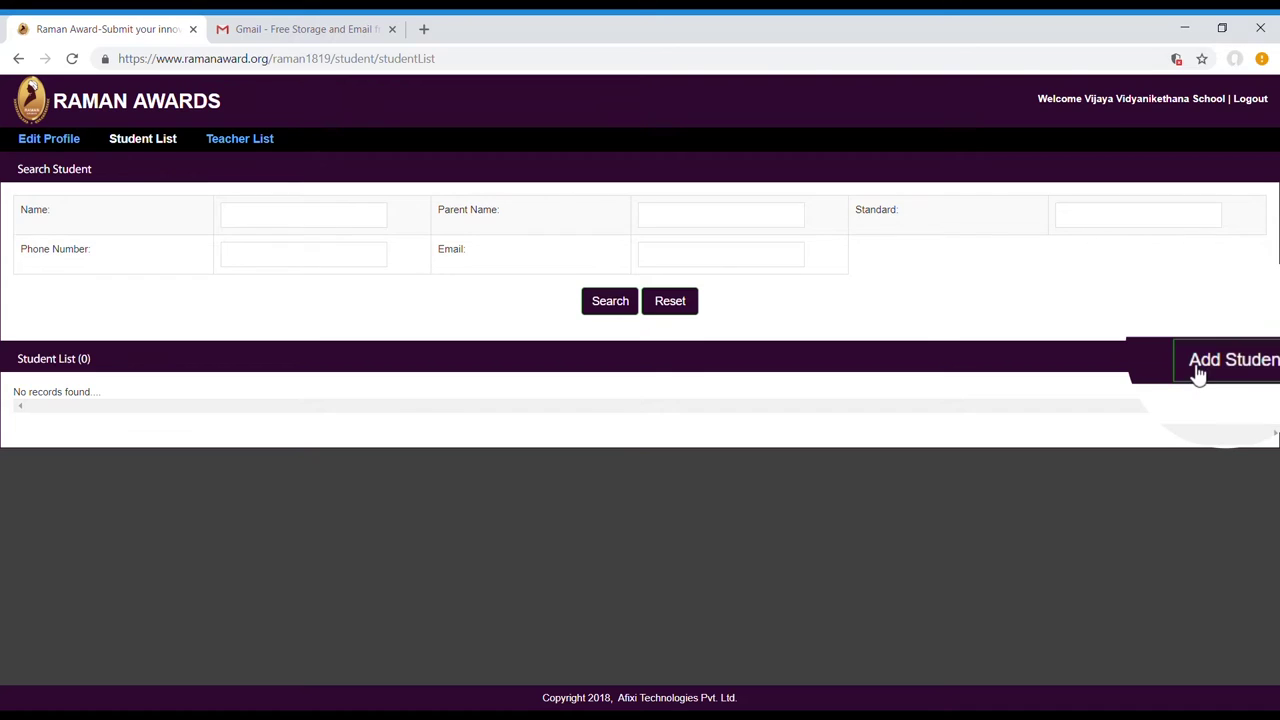
left_click(1199, 372)
Enter the student's name, mark Female, set standard 8, and add a mobile number.
type("Suma13")
left_click(610, 271)
left_click(620, 305)
type("8")
key("Tab")
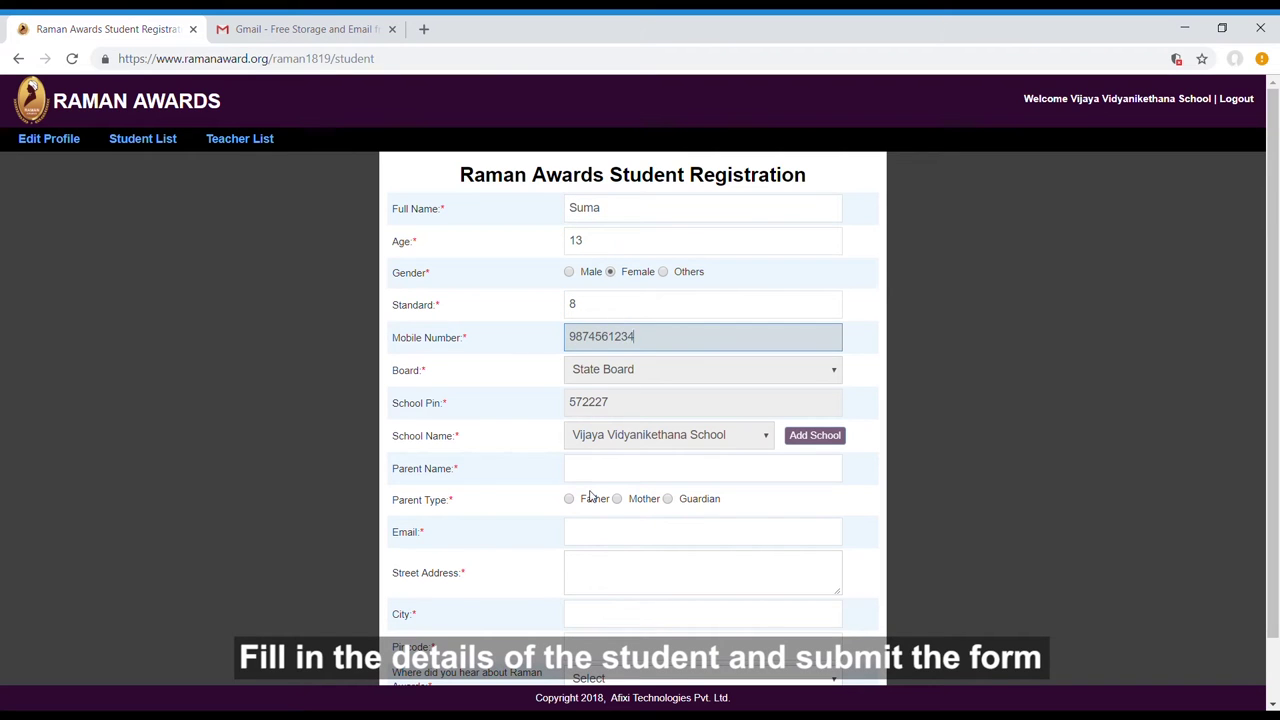
Add the parent's name, mark the parent as Mother, and enter the parent's e-mail.
left_click(608, 474)
type("Harshitha S")
left_click(616, 498)
left_click(621, 540)
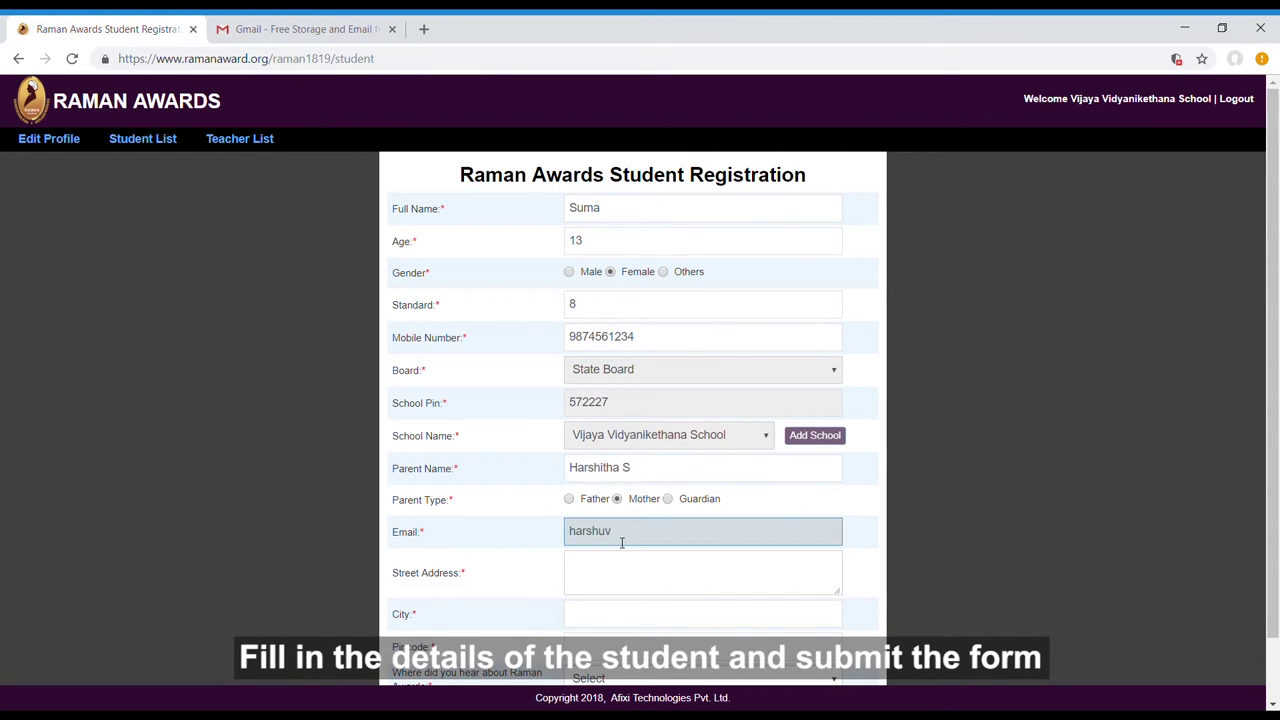
Enter the street address, city and pincode, then submit the student registration.
left_click(642, 576)
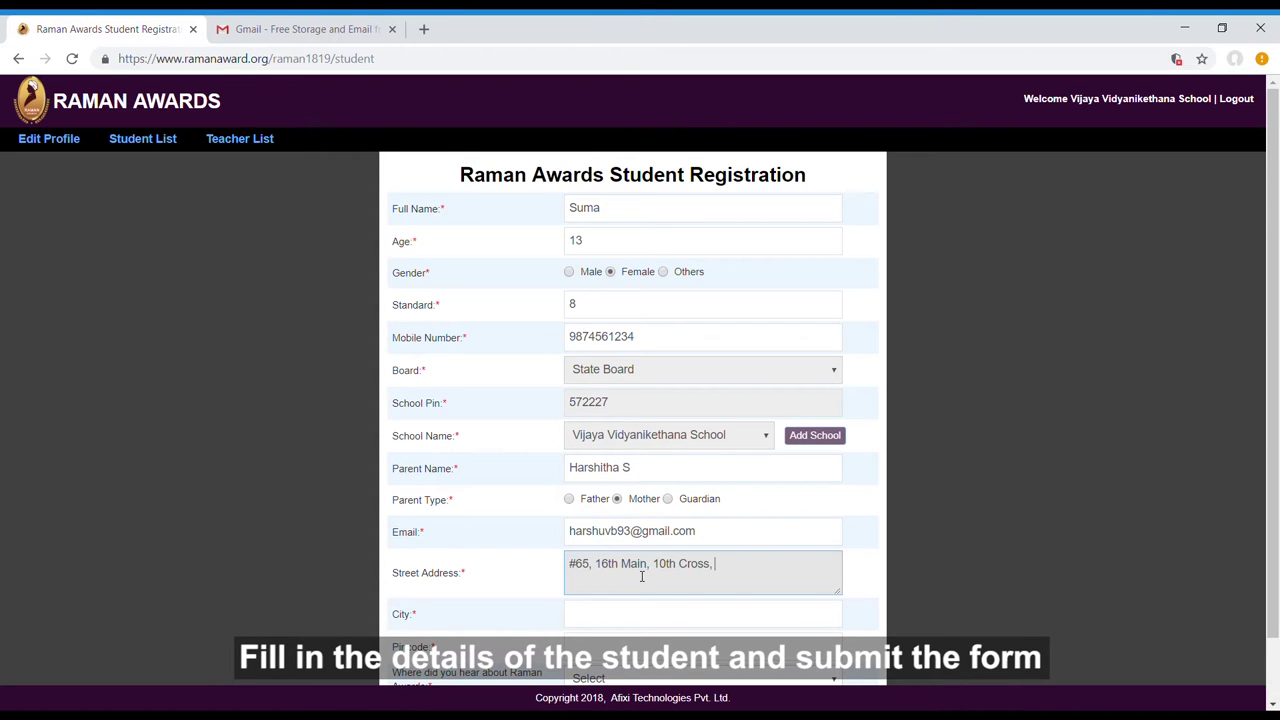
scroll(642, 576, "down", 1)
type("560010")
left_click(674, 551)
type("Bangalore")
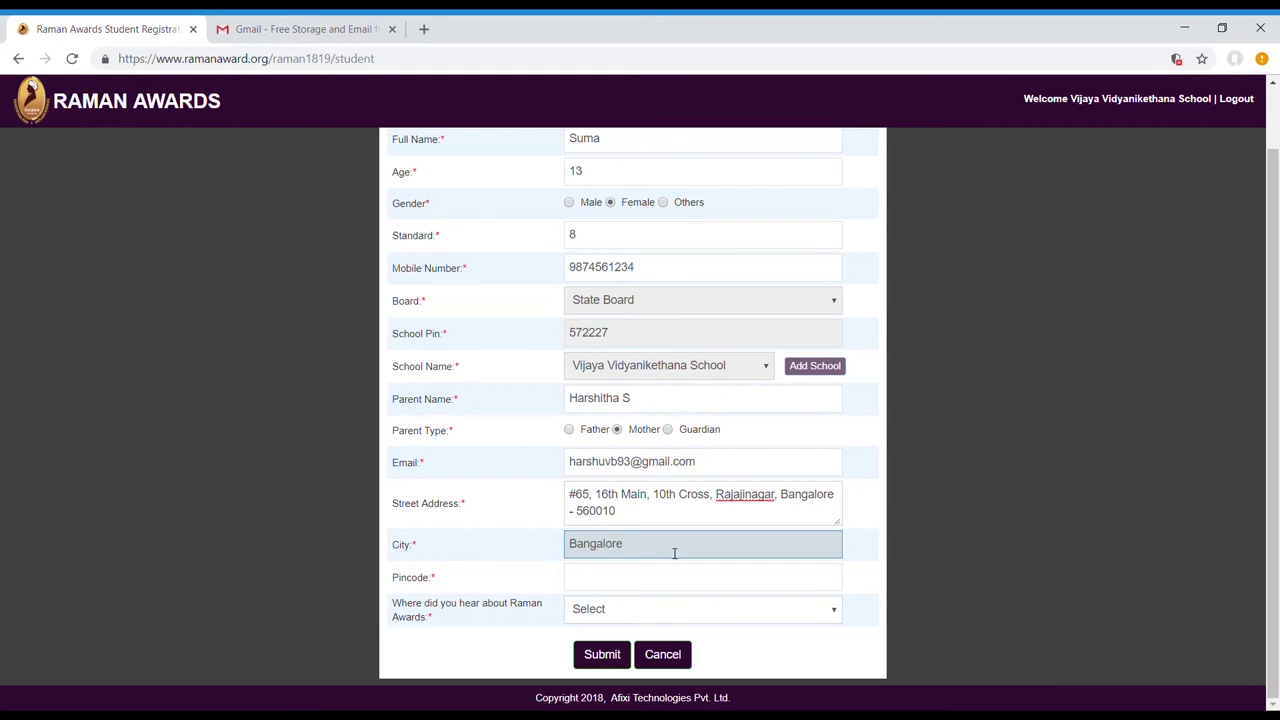
key("Tab")
type("560010")
key("Tab")
left_click(598, 660)
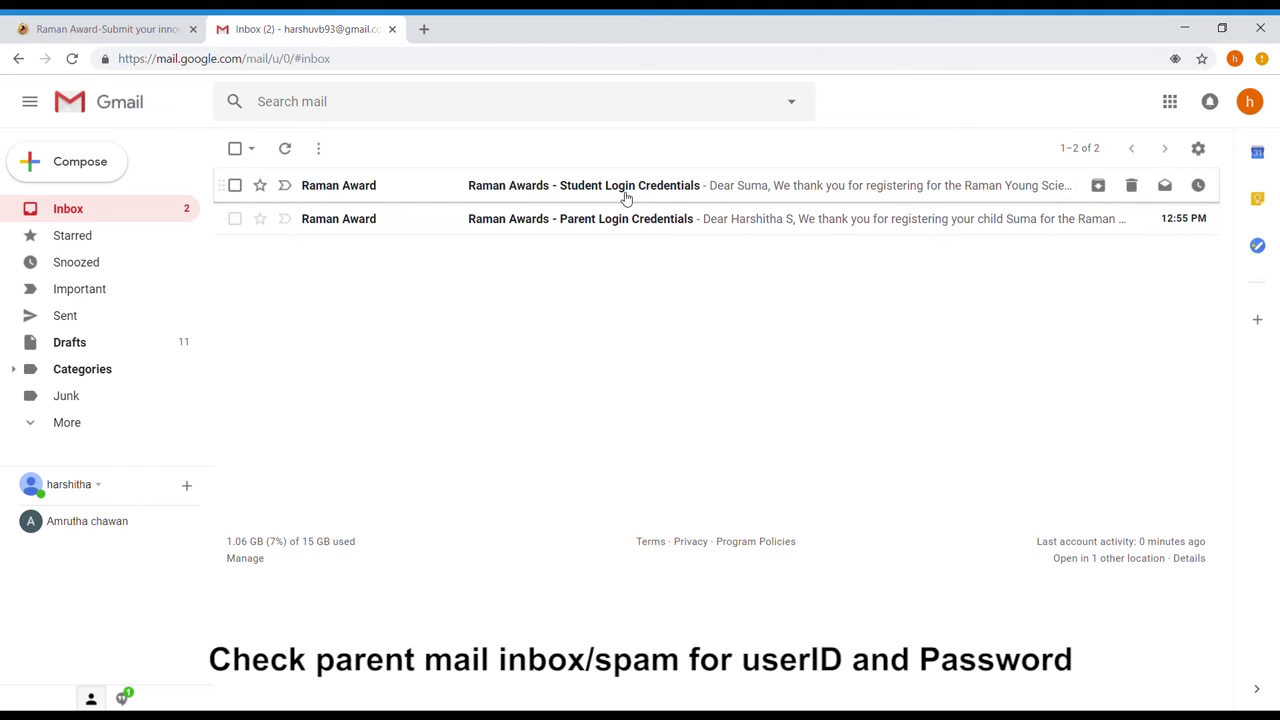
Copy the student's username from the Student Login Credentials email into the login form.
left_click(626, 197)
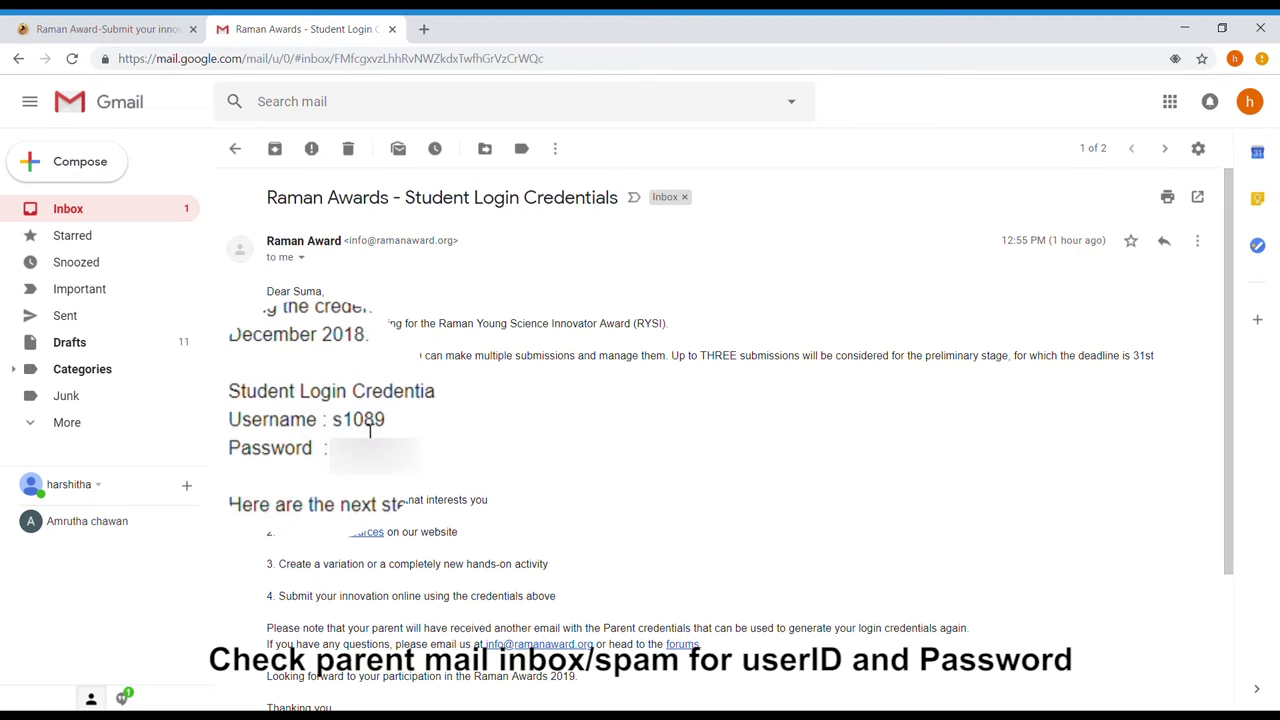
left_click_drag(334, 425, 392, 426)
key("ctrl+c")
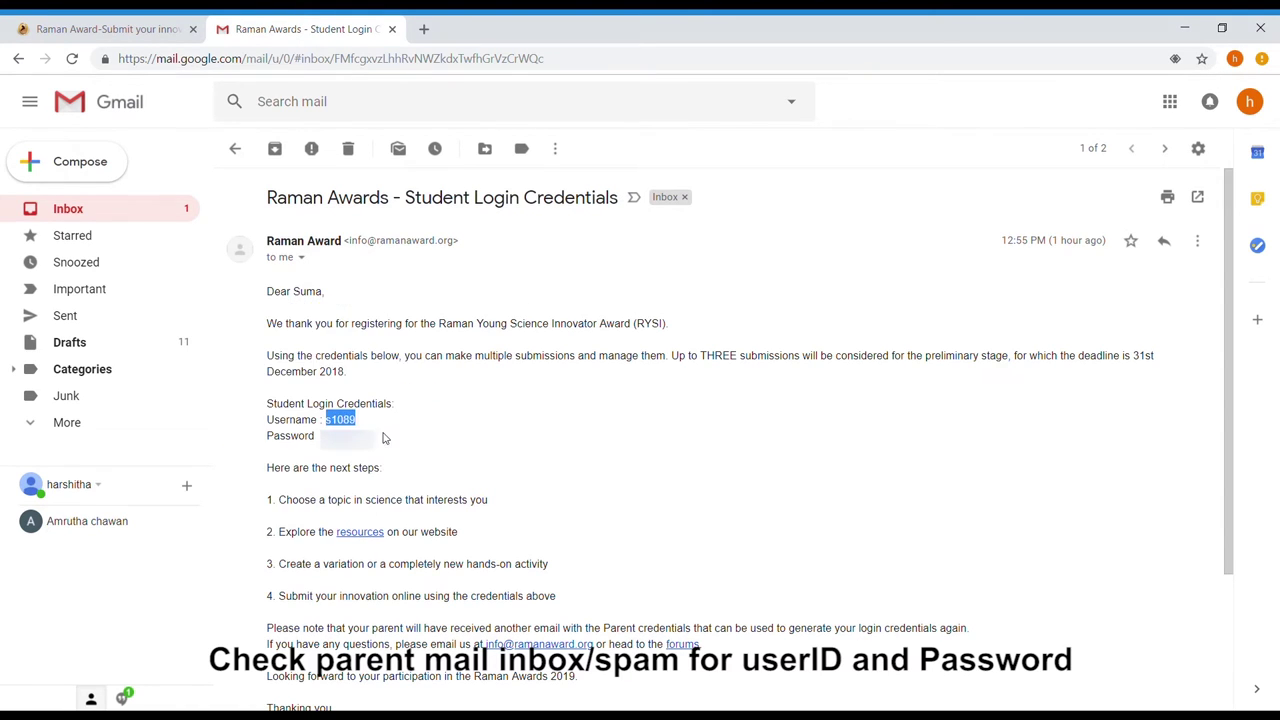
left_click(152, 26)
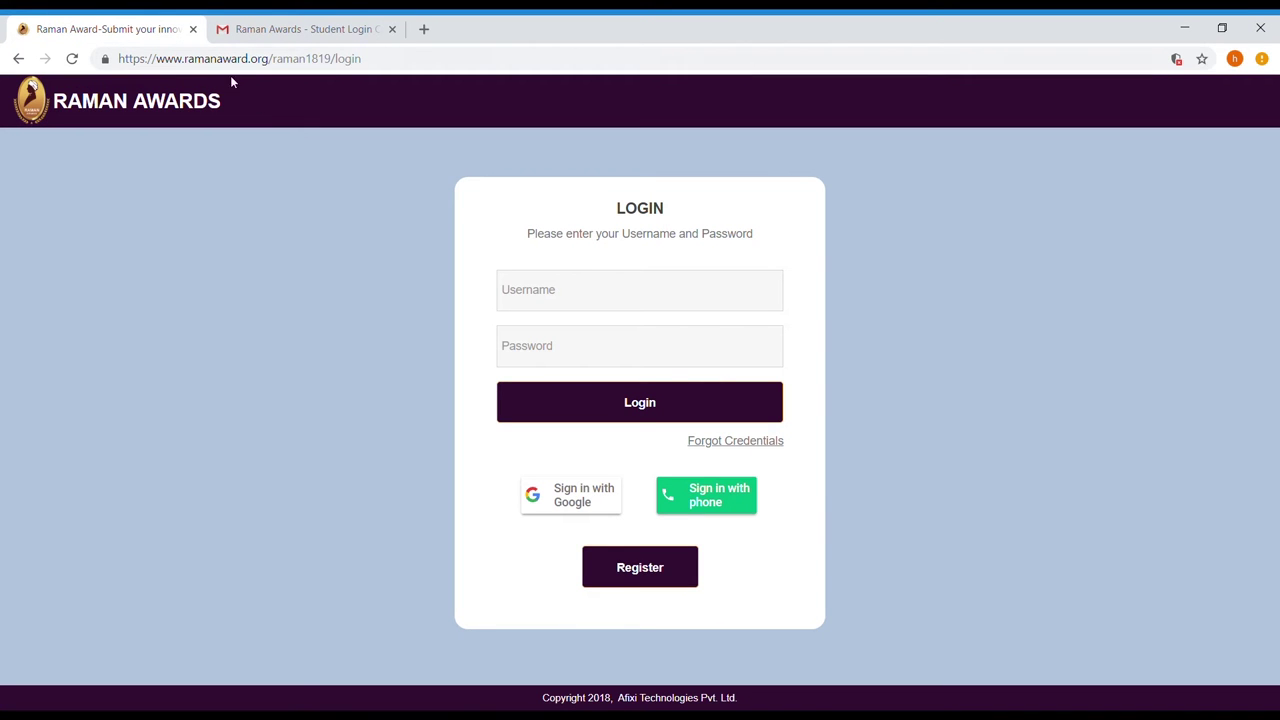
left_click(530, 289)
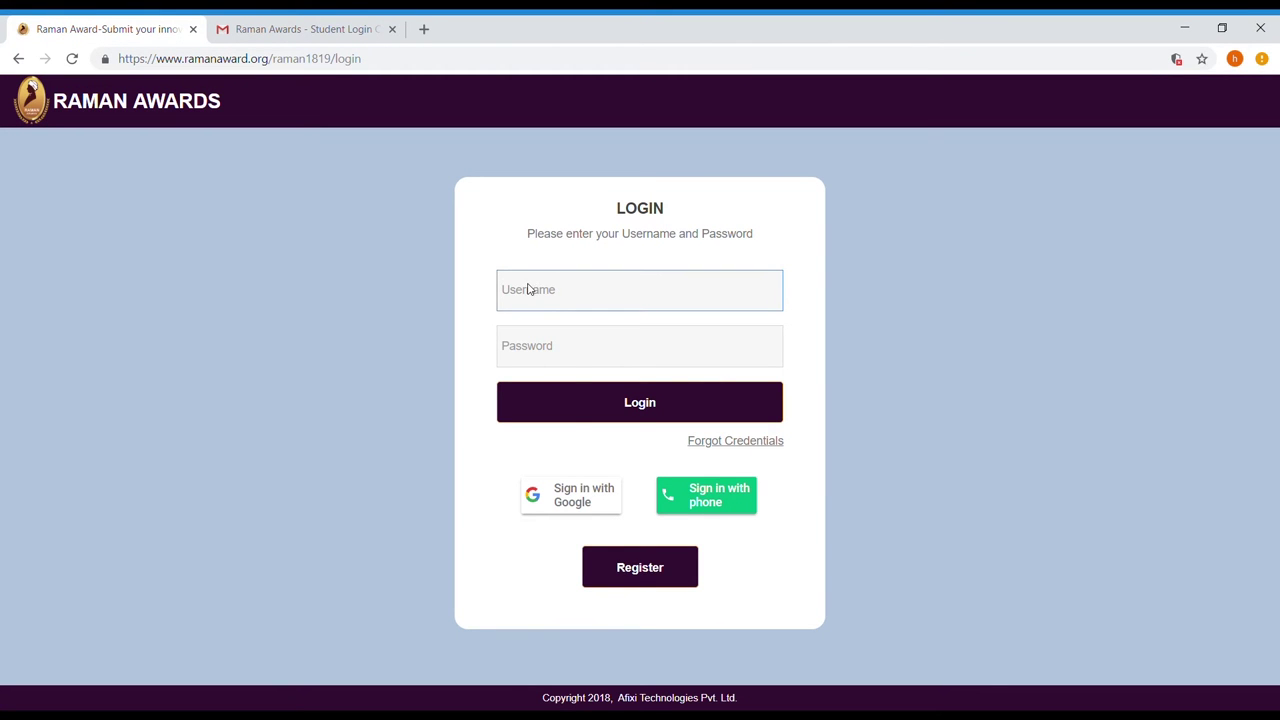
key("ctrl+v")
Copy the password from the credentials email into the Raman Awards Password field.
left_click(296, 28)
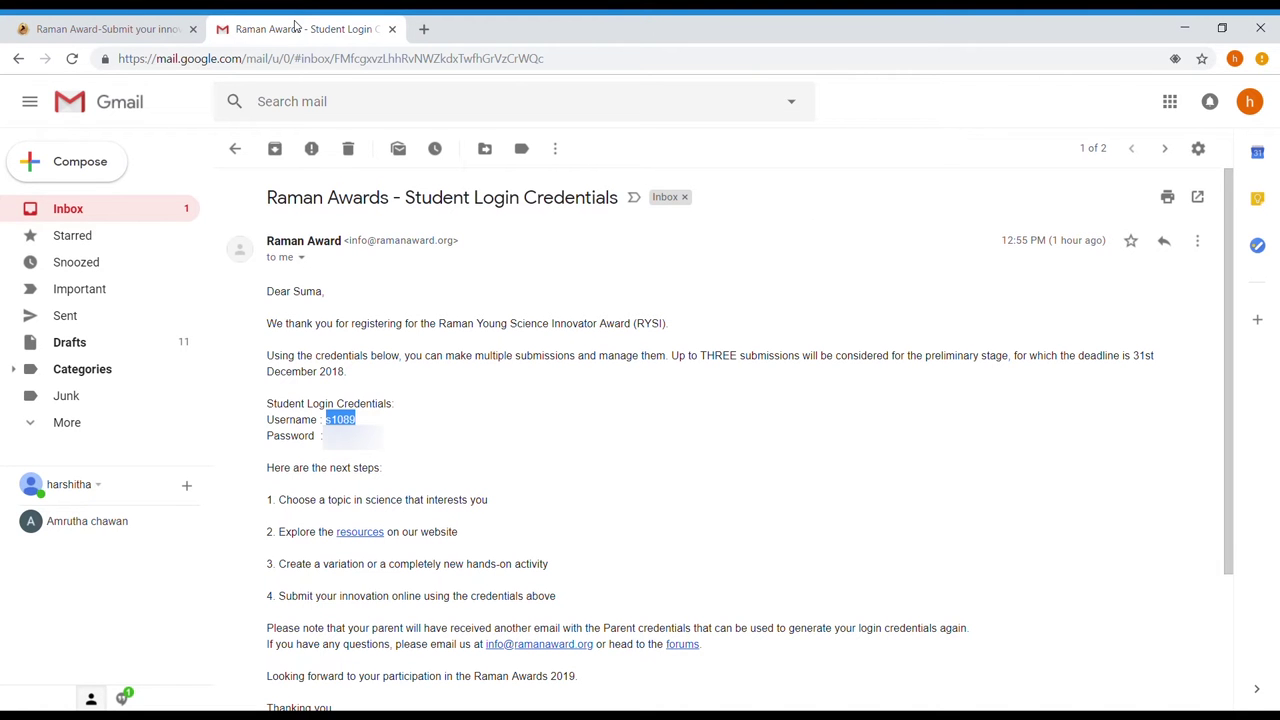
left_click_drag(322, 436, 383, 436)
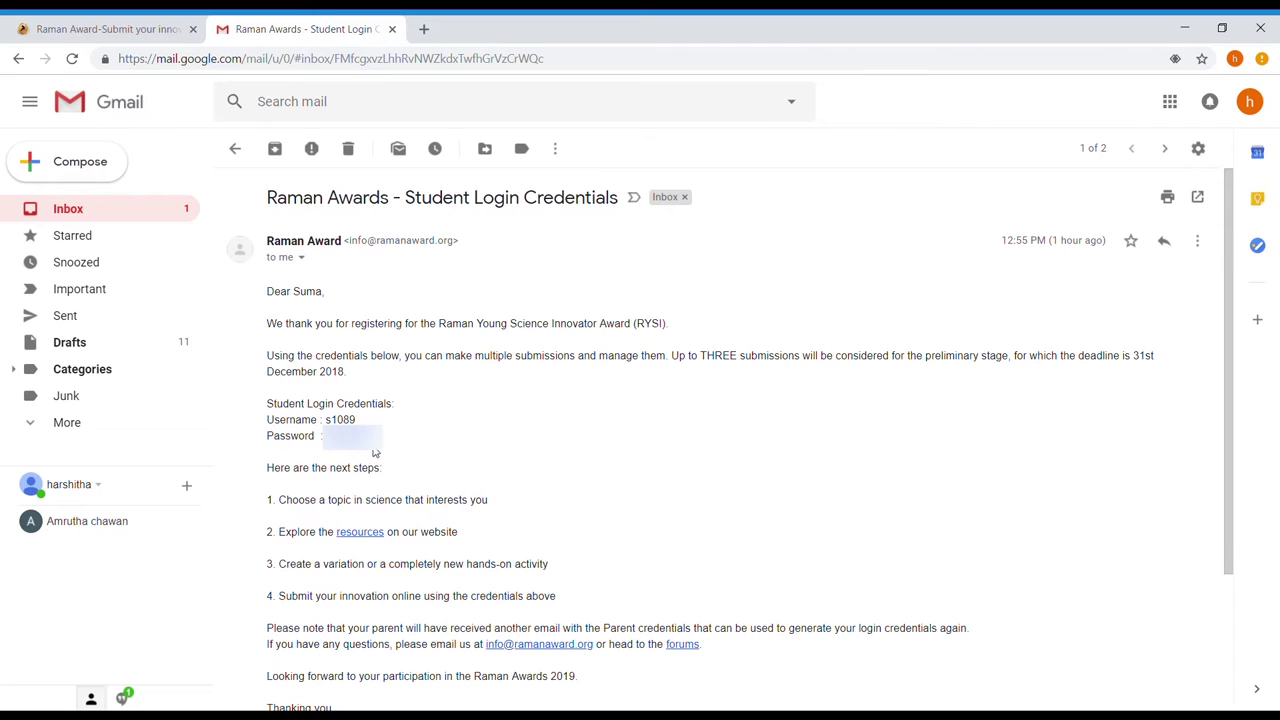
left_click(159, 22)
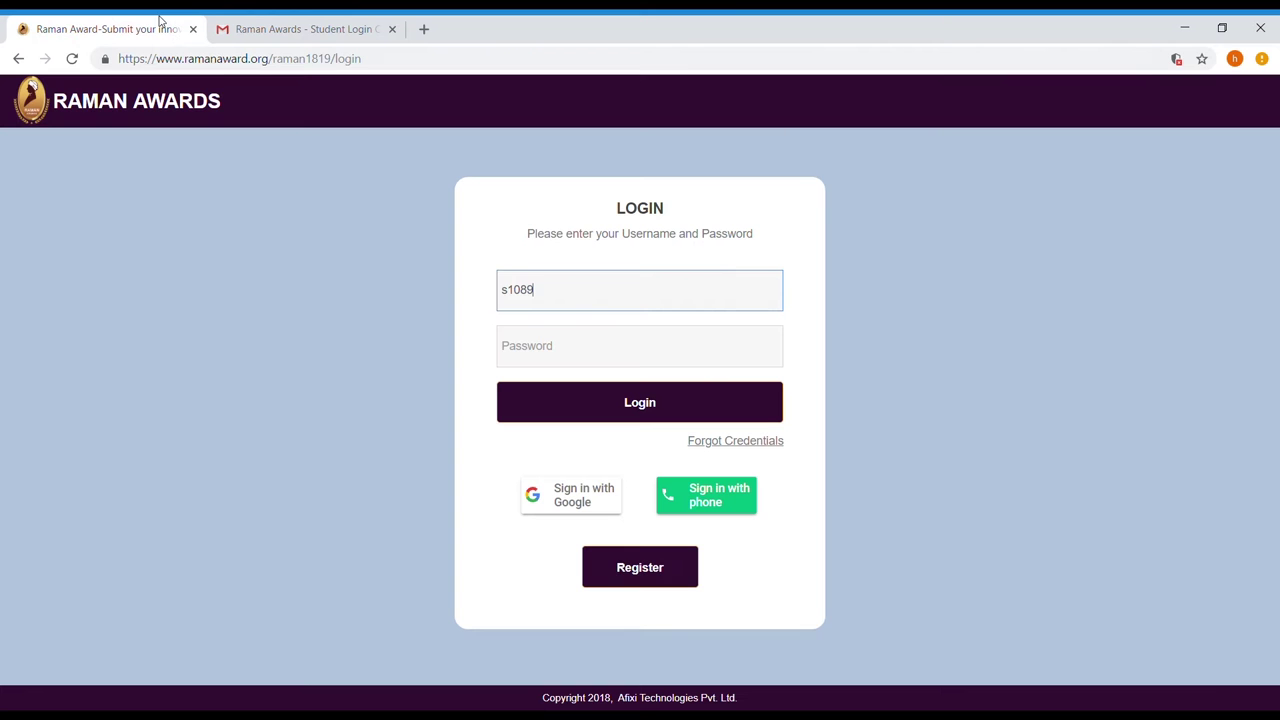
left_click(528, 344)
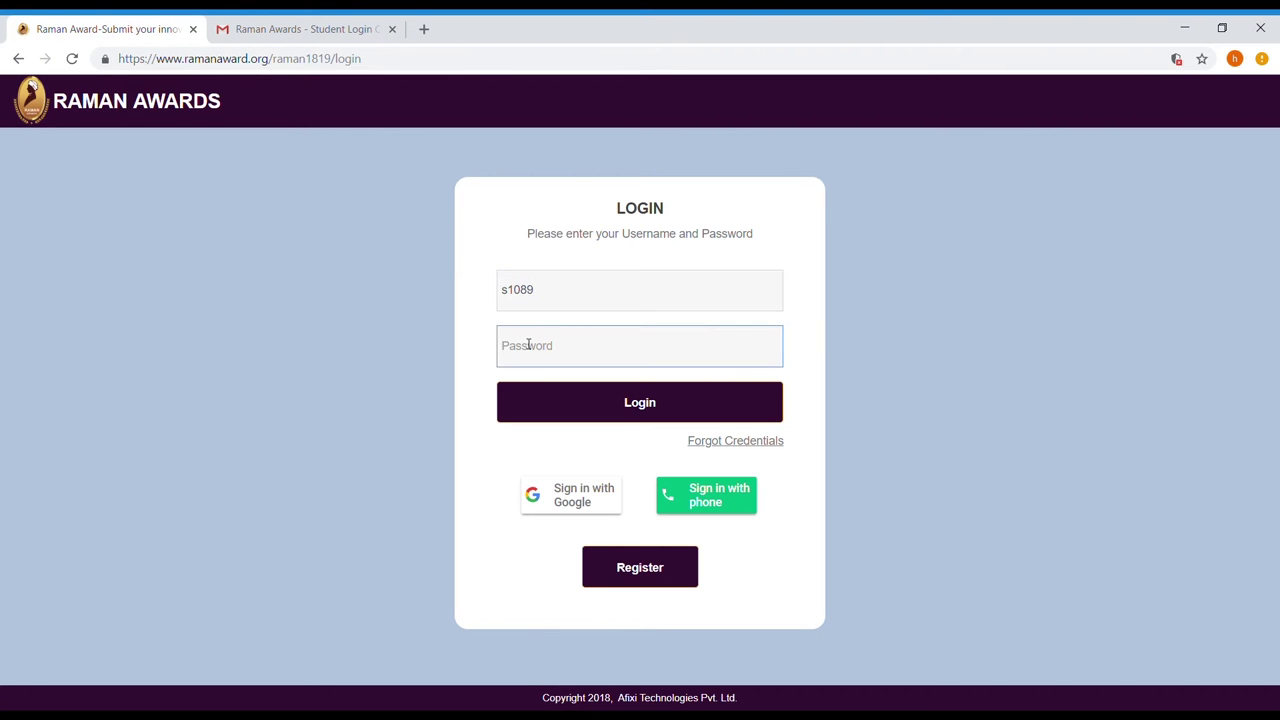
key("ctrl+v")
Log in as the student and start a new Physics innovation under Electricity and Magnetism.
left_click(565, 404)
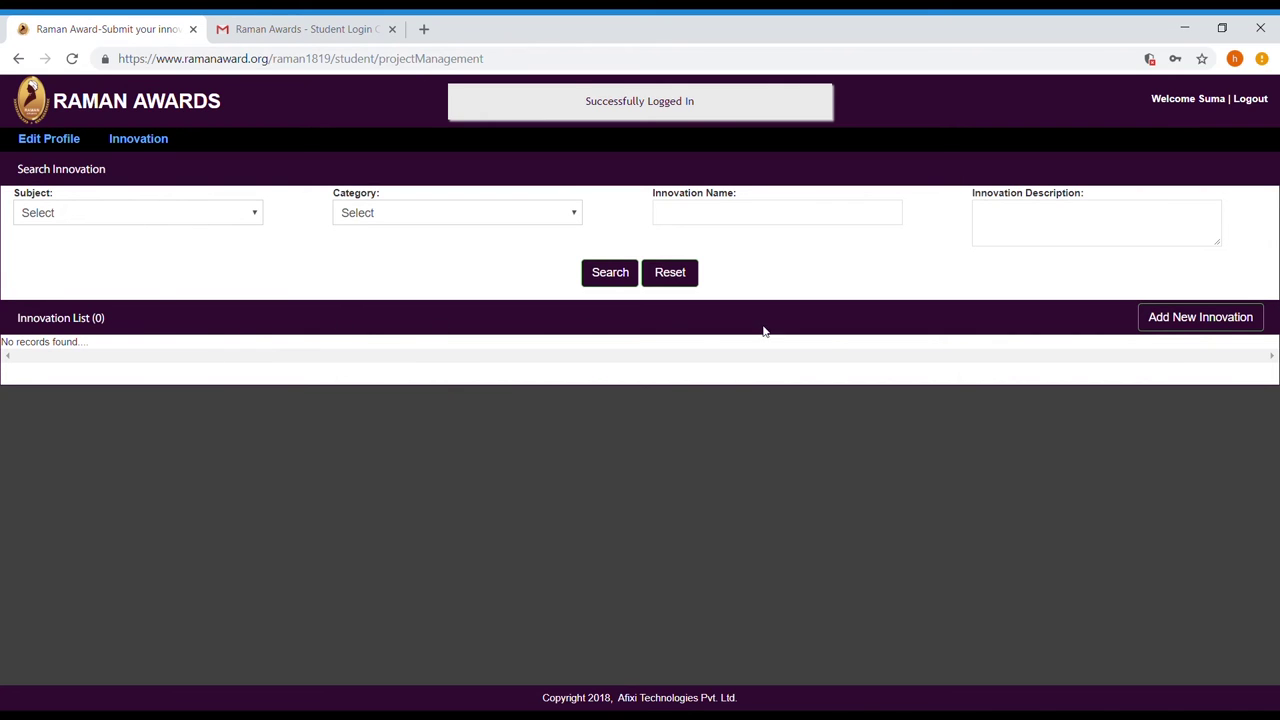
left_click(1190, 327)
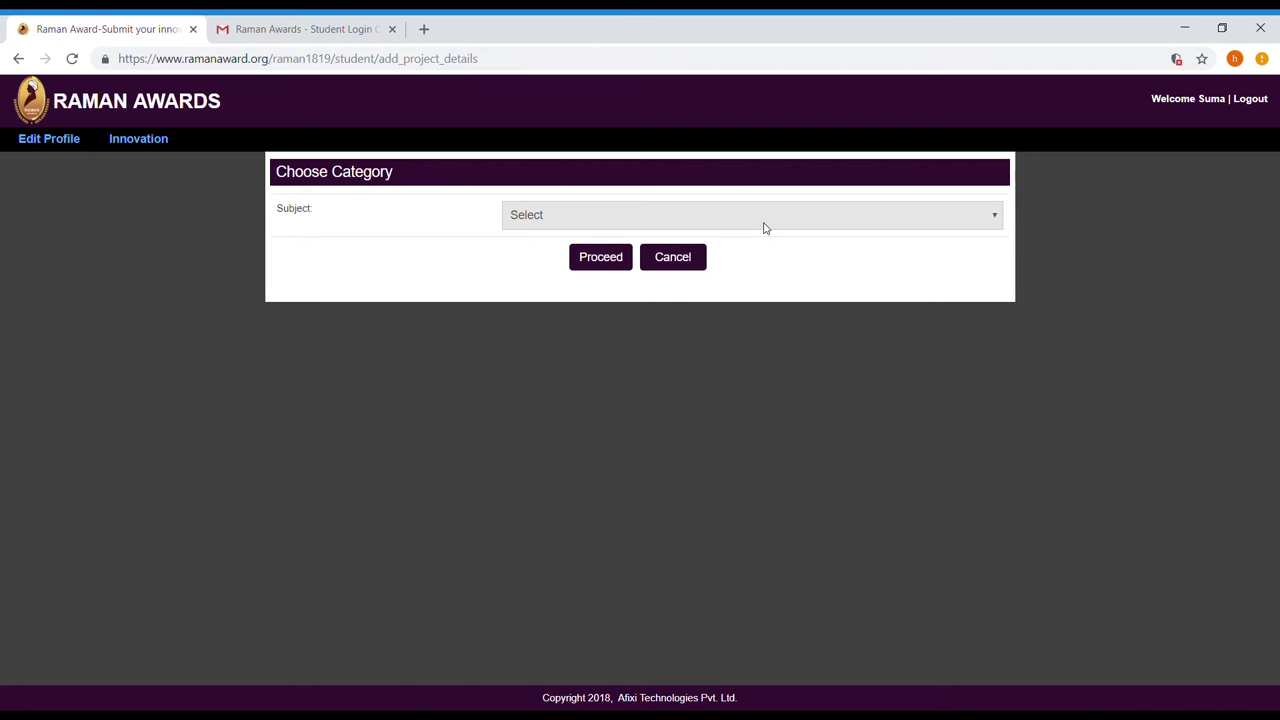
key("Down")
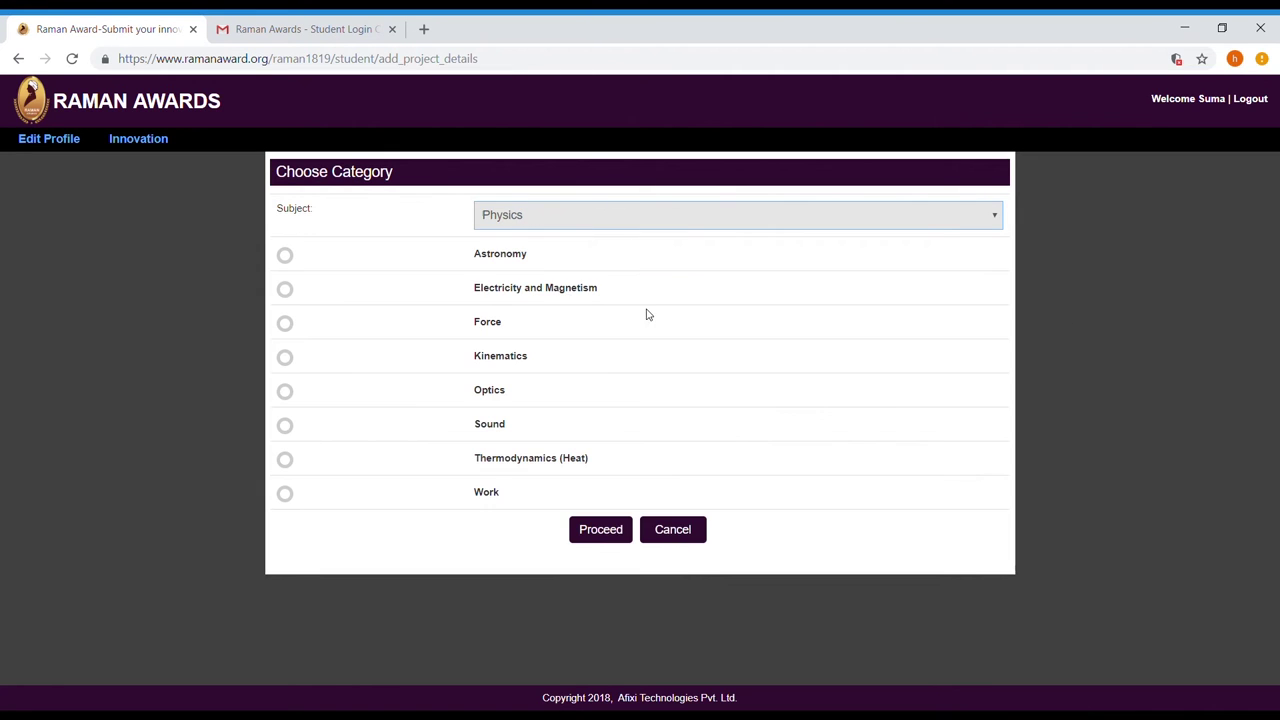
left_click(284, 290)
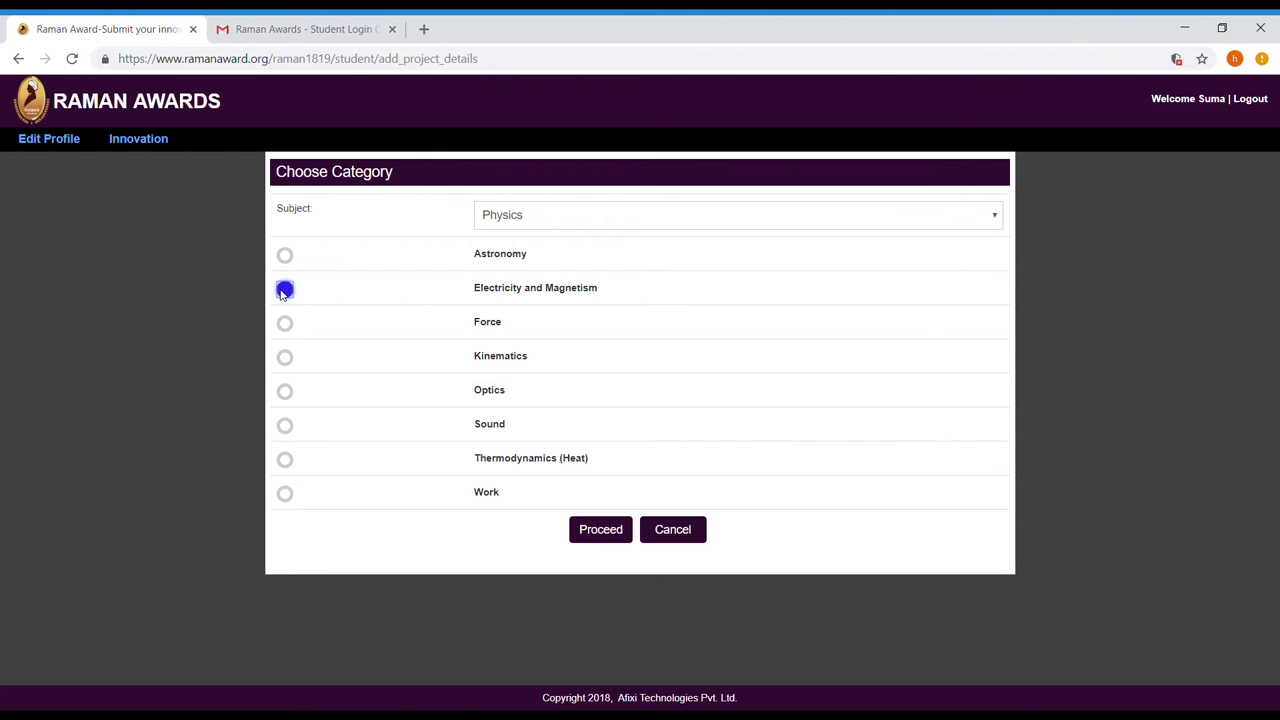
left_click(612, 531)
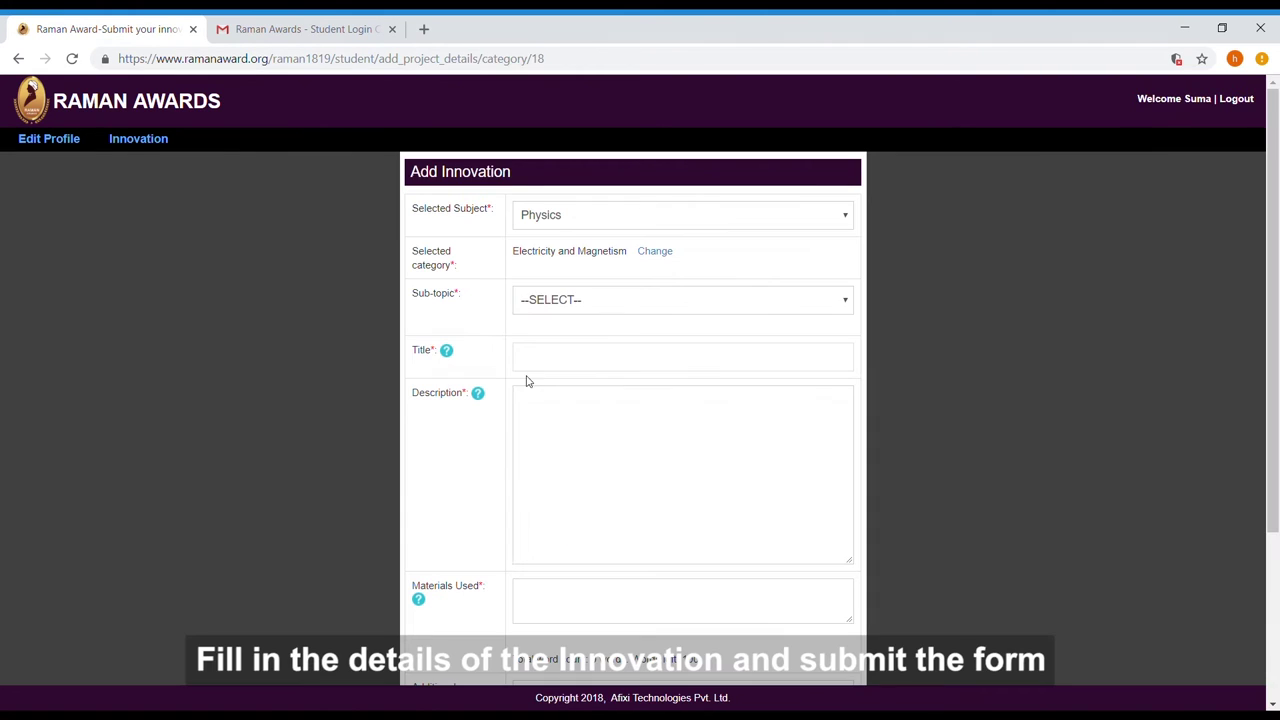
Choose Magnetic Effects of Electric Current, add the description, and list copper wire, AA battery, cutter, pins, tape.
left_click(556, 397)
left_click(563, 360)
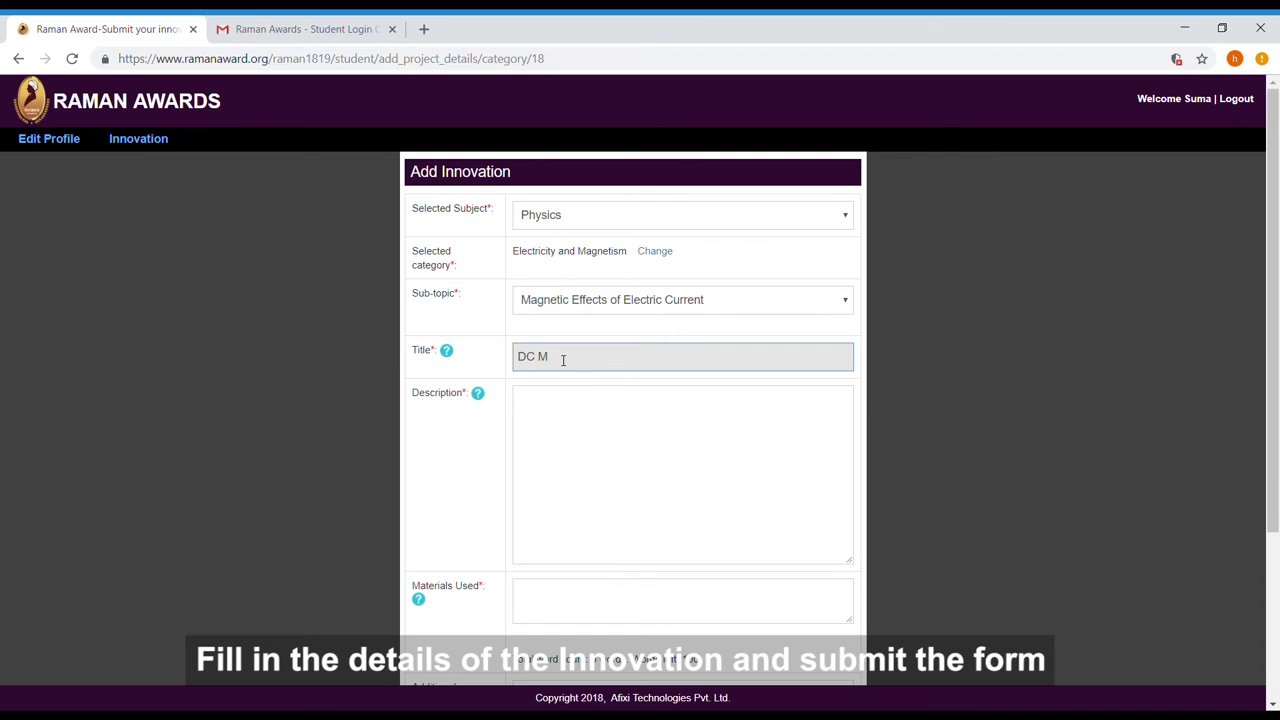
left_click(556, 425)
type("A copper coil connected to a battery acts as an electromagnet, which then interacts with a permanent magnet to simulated the functioning of a simple DC Motor")
scroll(608, 446, "down", 3)
left_click(603, 354)
type("Copper w")
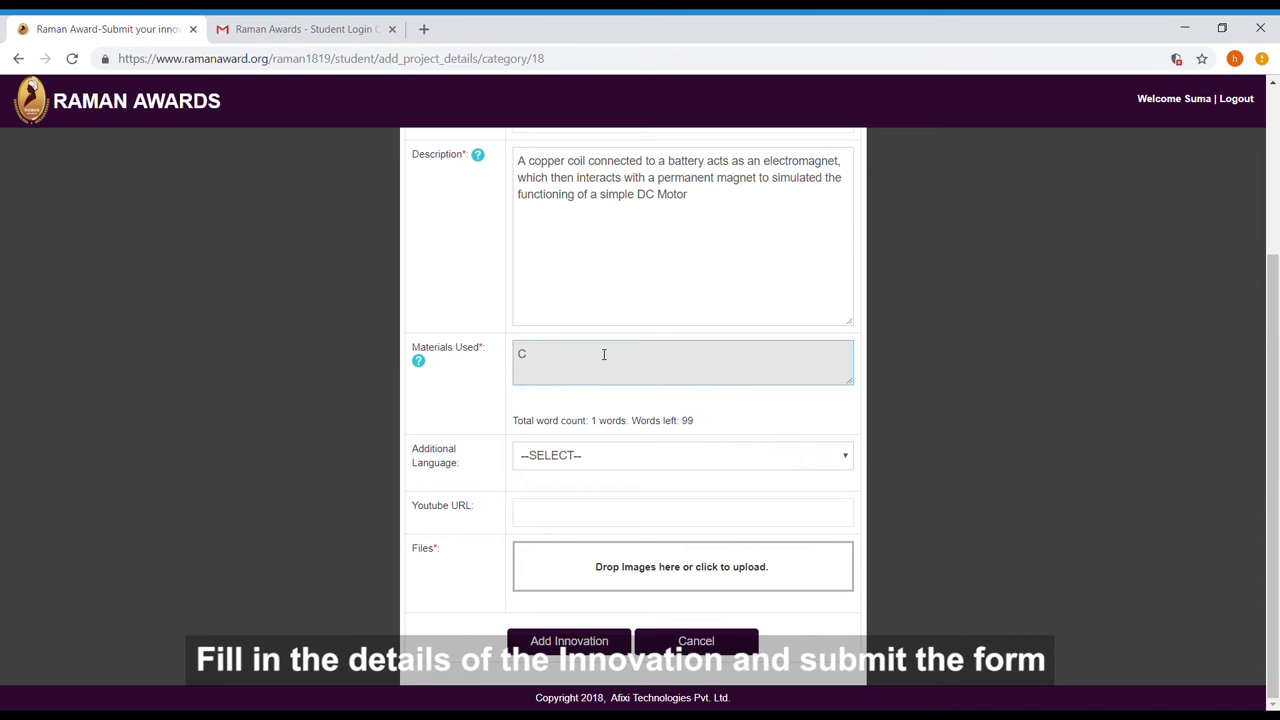
type("ire, AA Battery, Paper Cutter, Safety Pins, Double Sided Tape")
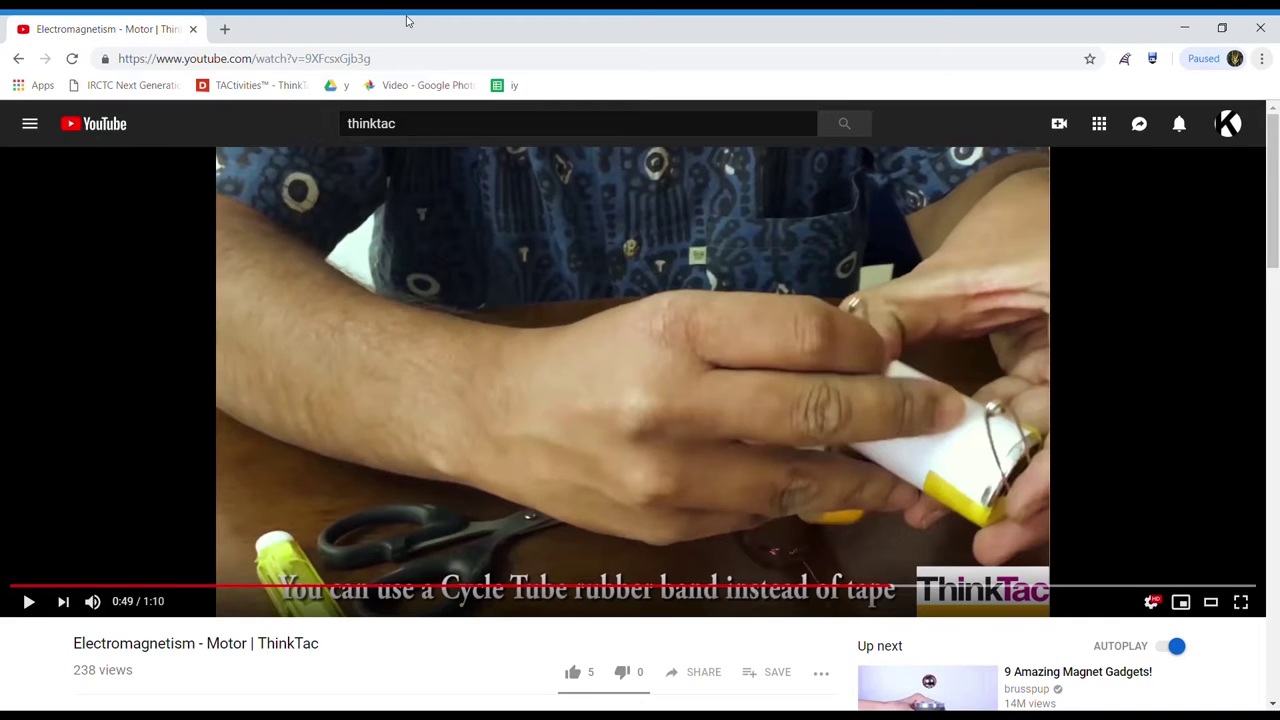
Bring up the context menu on the ThinkTac 'Electromagnetism - Motor' video player.
right_click(574, 282)
Add the copied video URL and two coil photos, then submit the DC Motor innovation.
left_click(588, 297)
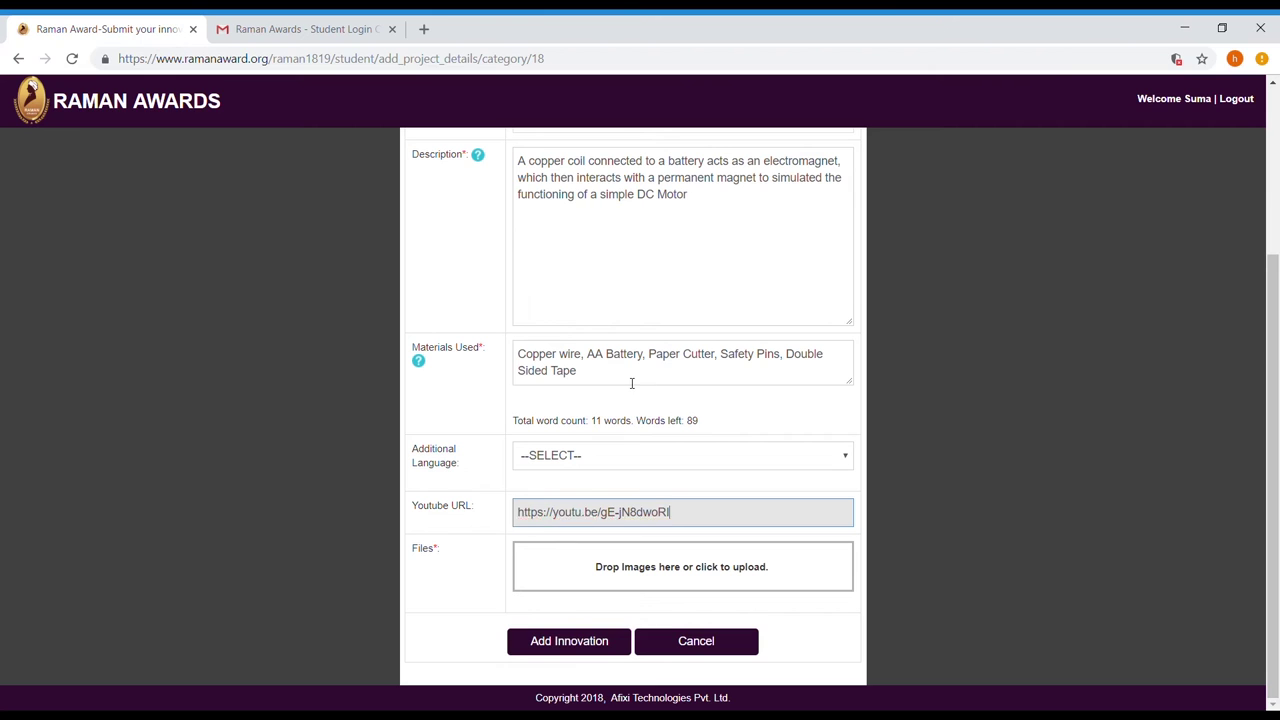
left_click(634, 567)
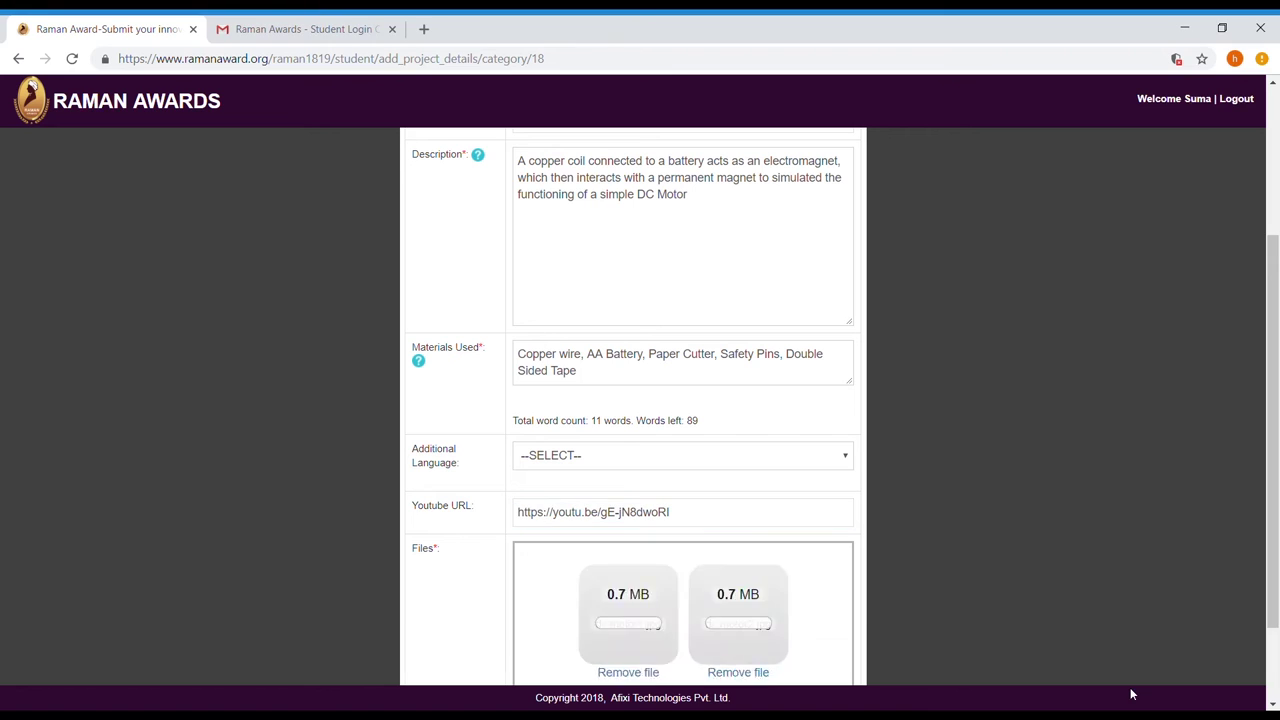
scroll(767, 455, "down", 1)
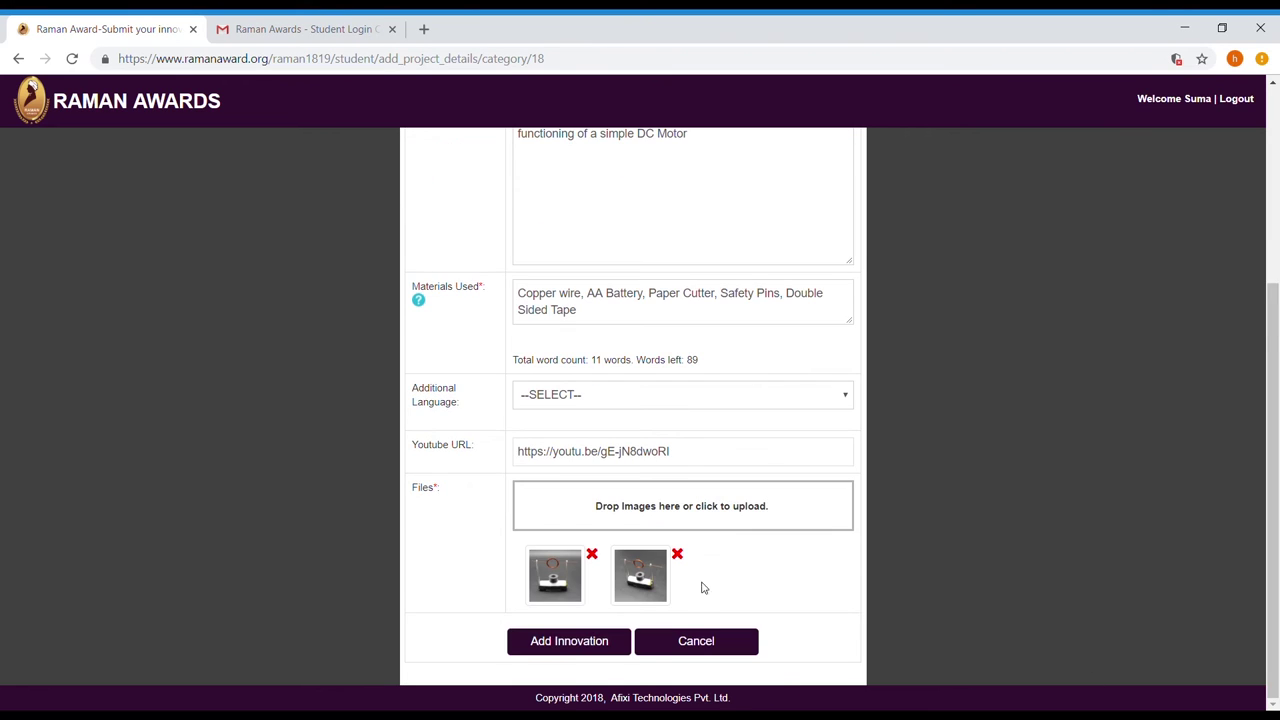
left_click(566, 642)
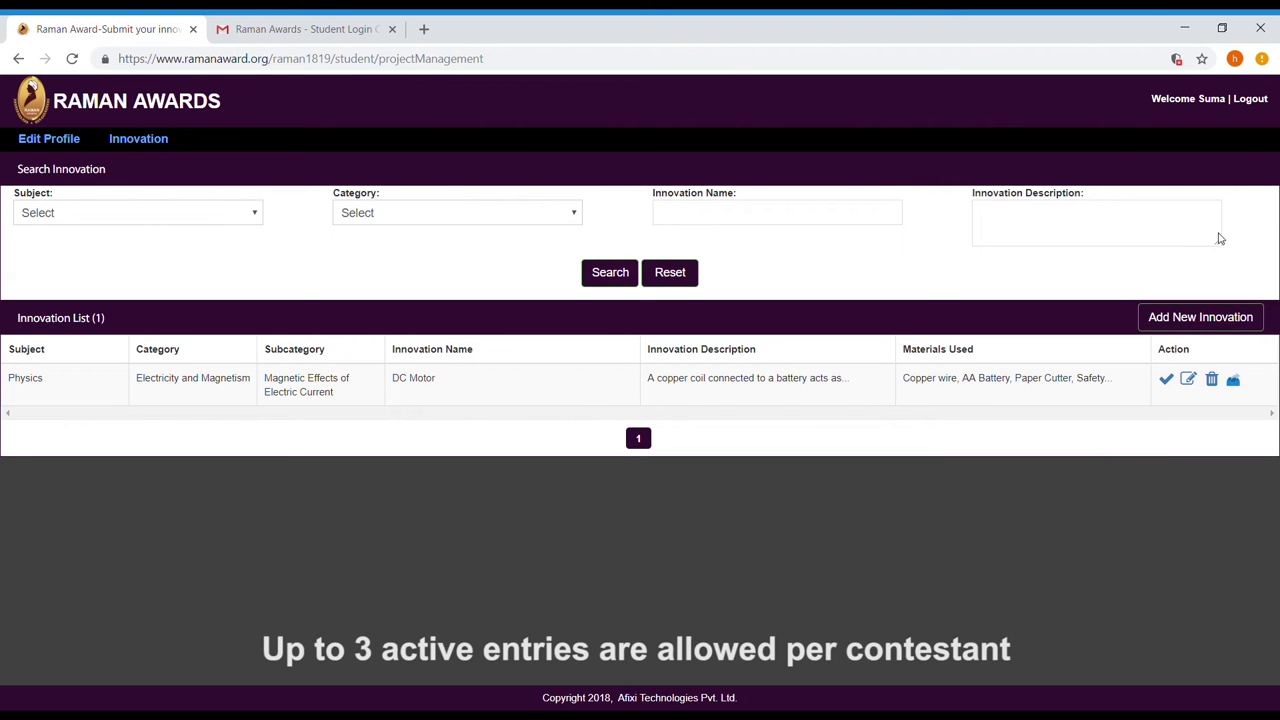
Log out of the student account, sign back in as the school, and view the Teacher List.
left_click(1250, 98)
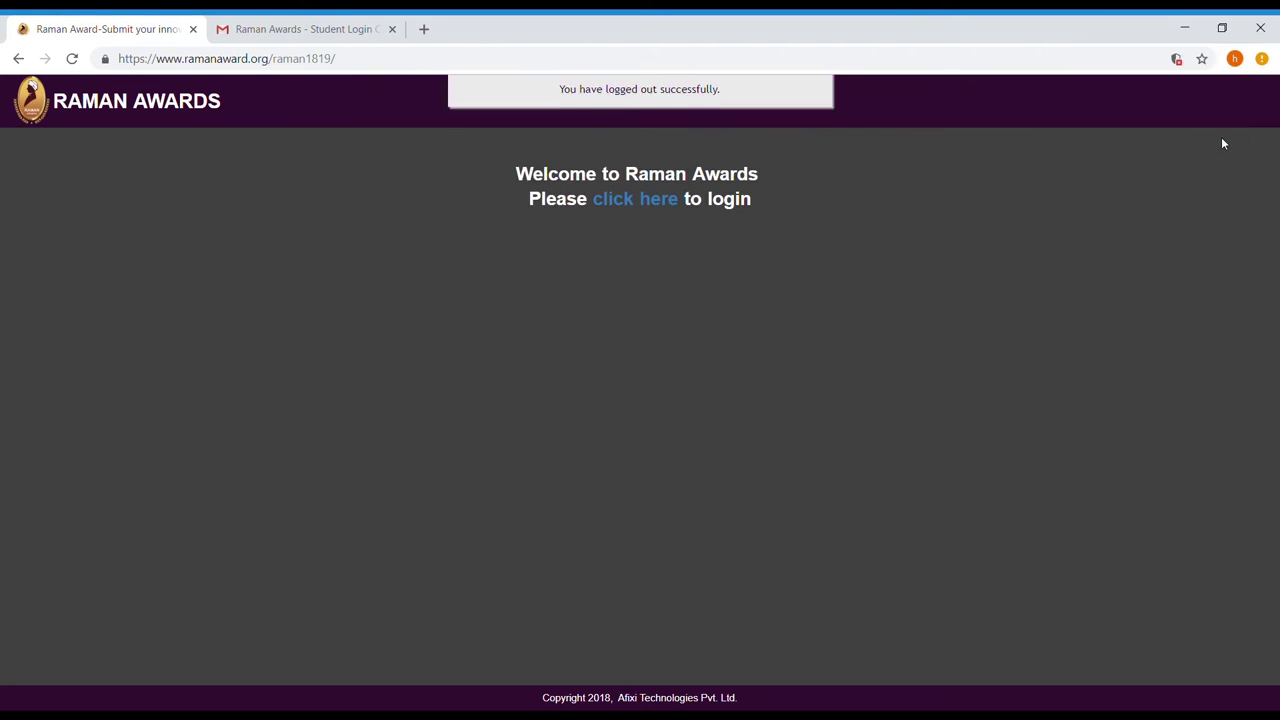
left_click(631, 199)
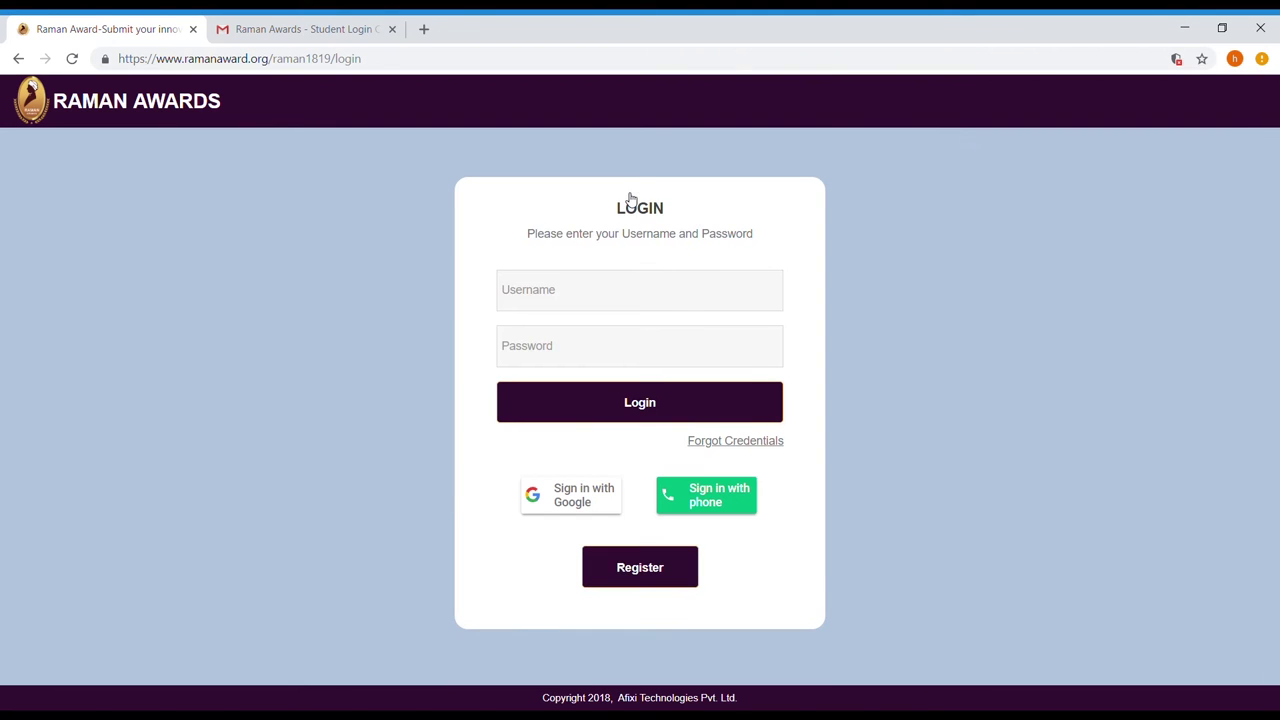
left_click(578, 300)
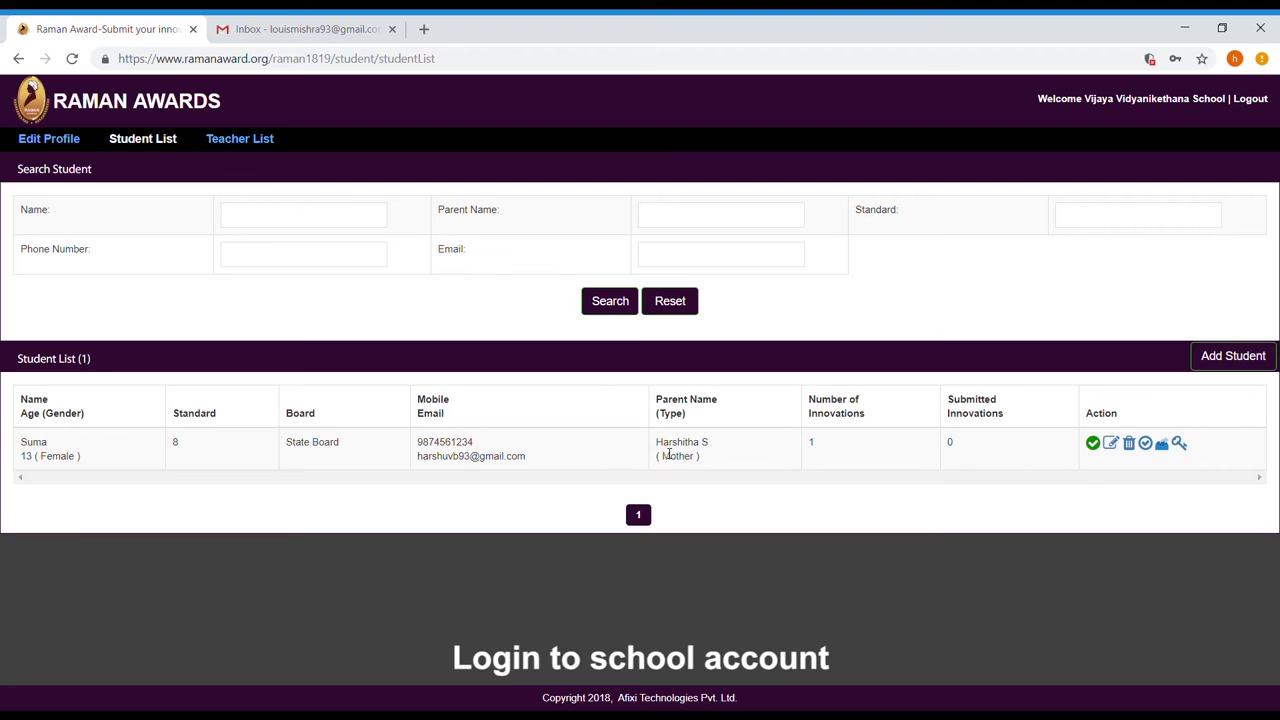
left_click(262, 143)
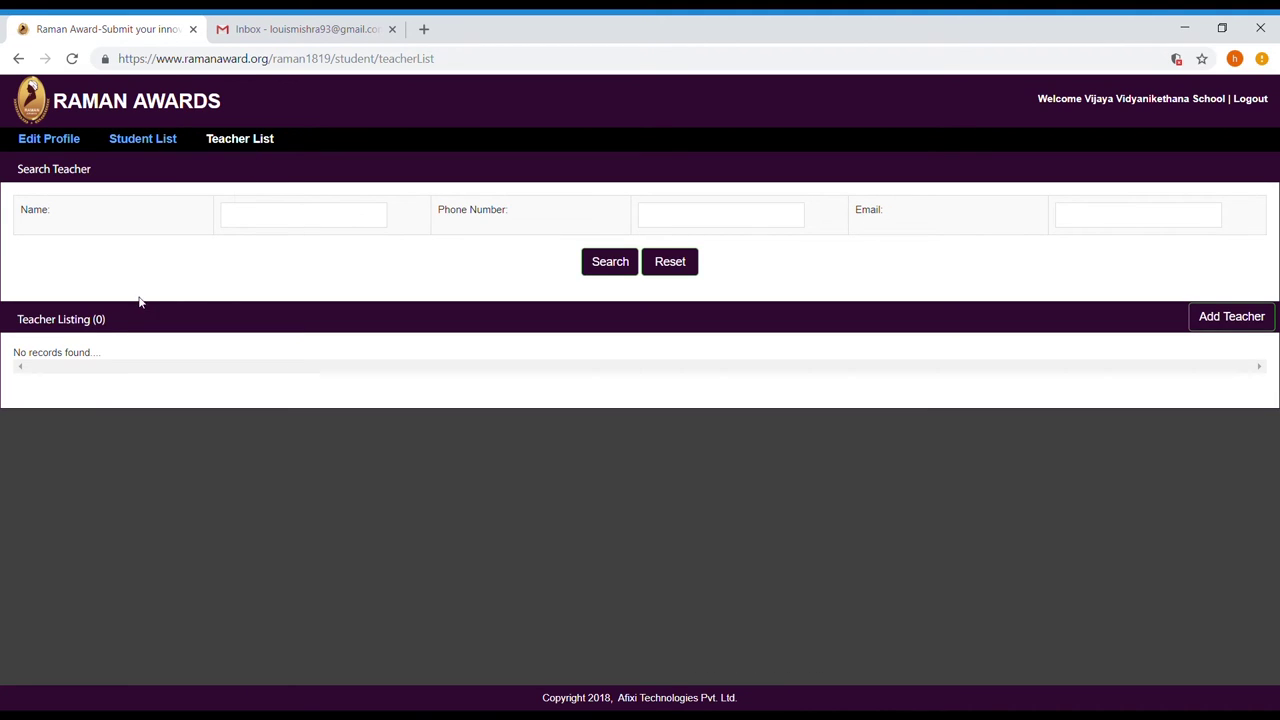
Start registering a new teacher: enter the teacher's name, age 25, male, e-mail and phone number.
left_click(1240, 320)
type("Avishek")
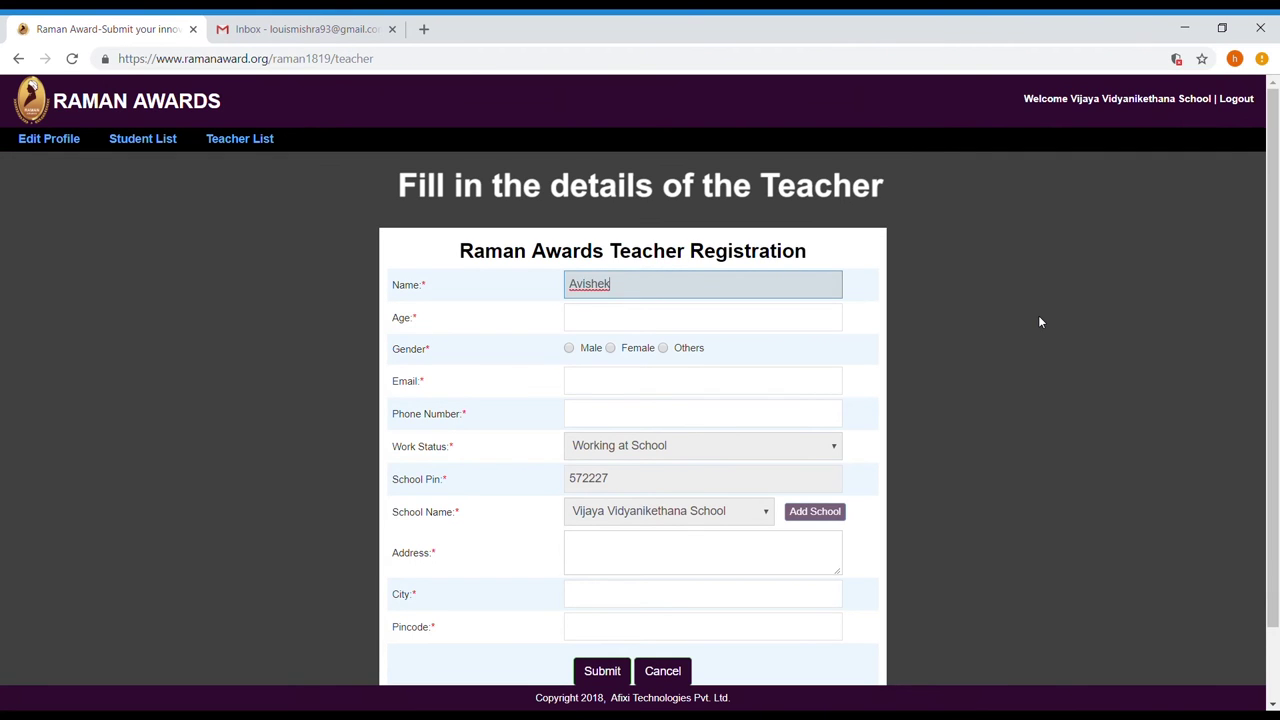
left_click(760, 316)
type("25")
left_click(569, 348)
left_click(600, 381)
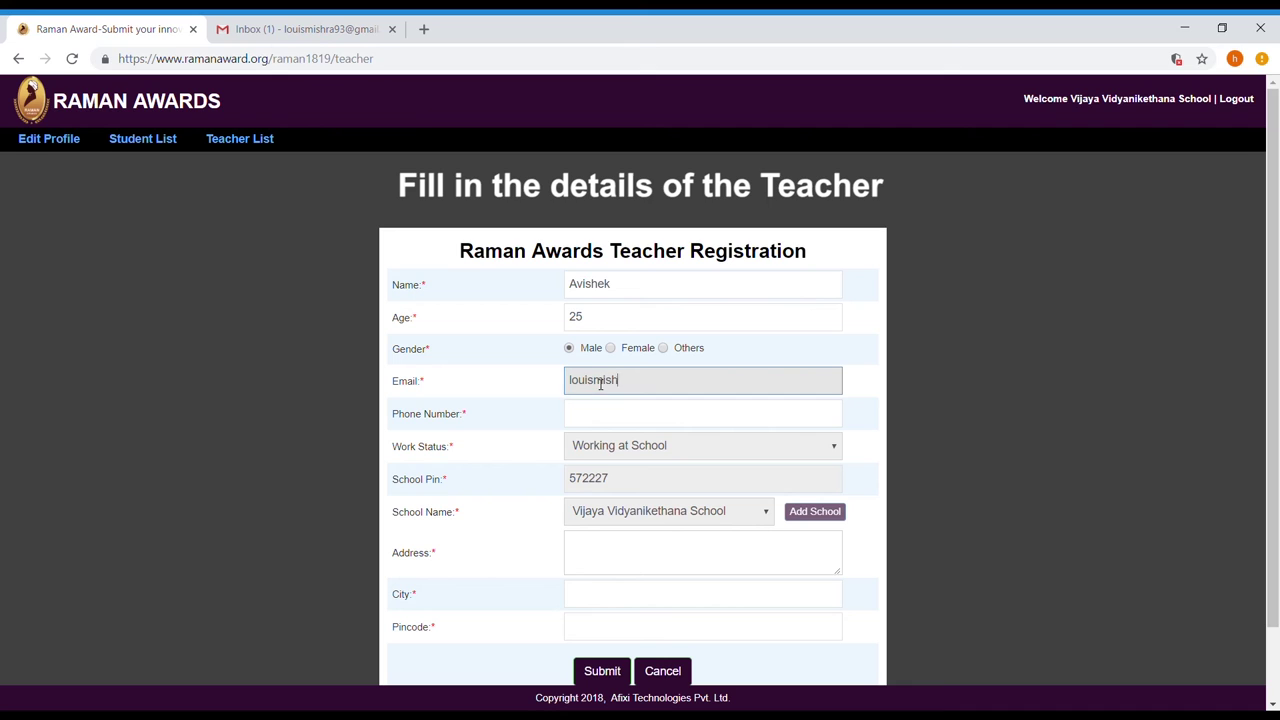
left_click(638, 424)
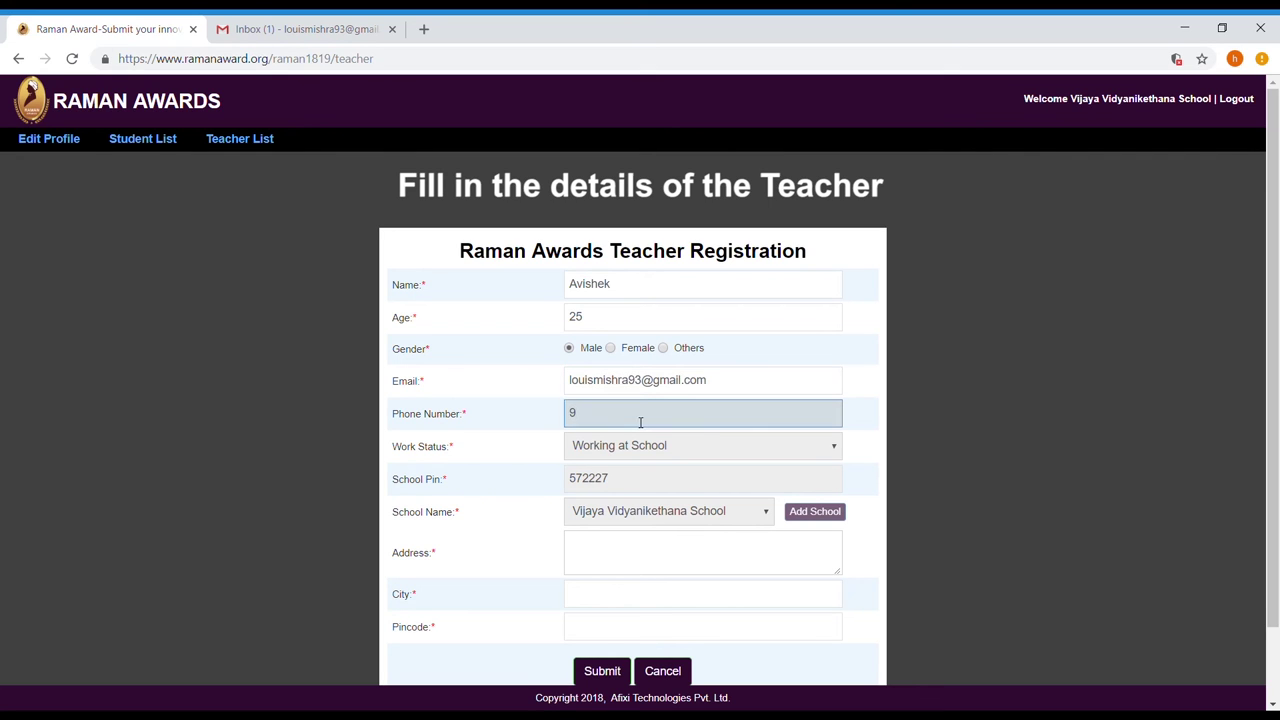
Enter the teacher's two-line postal address, city and pincode, then submit the registration.
scroll(640, 440, "down", 2)
left_click(636, 464)
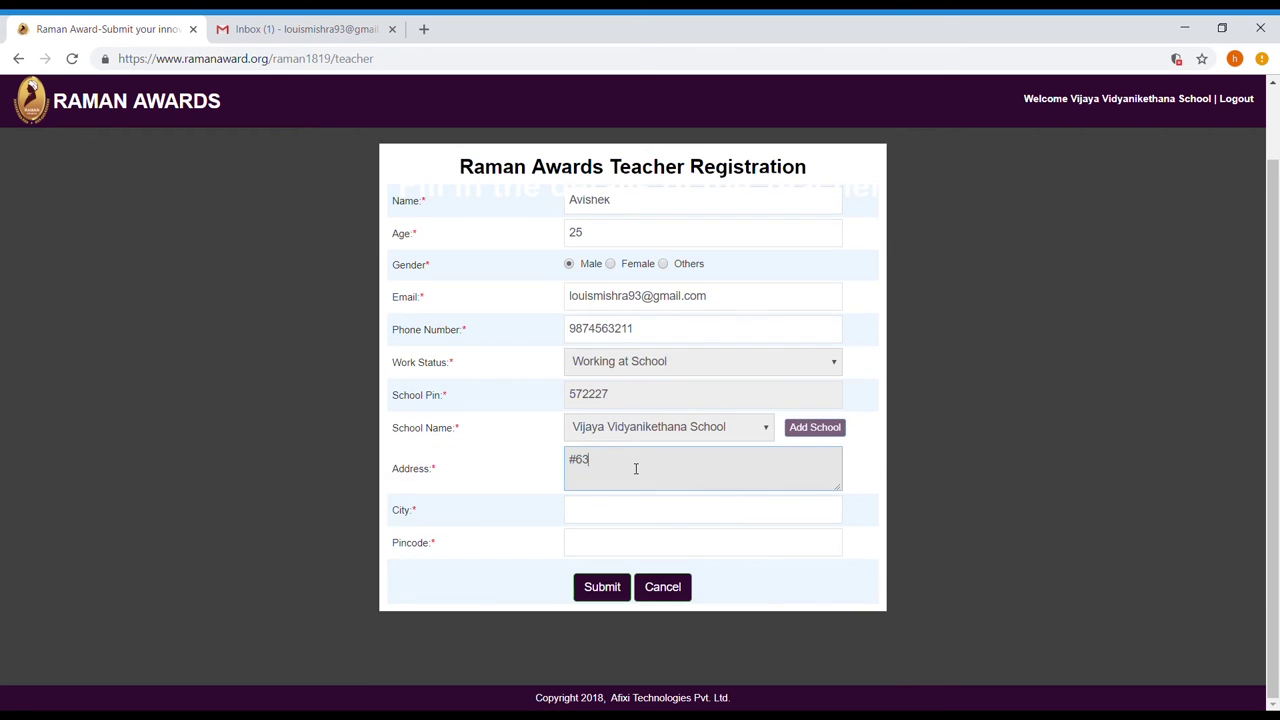
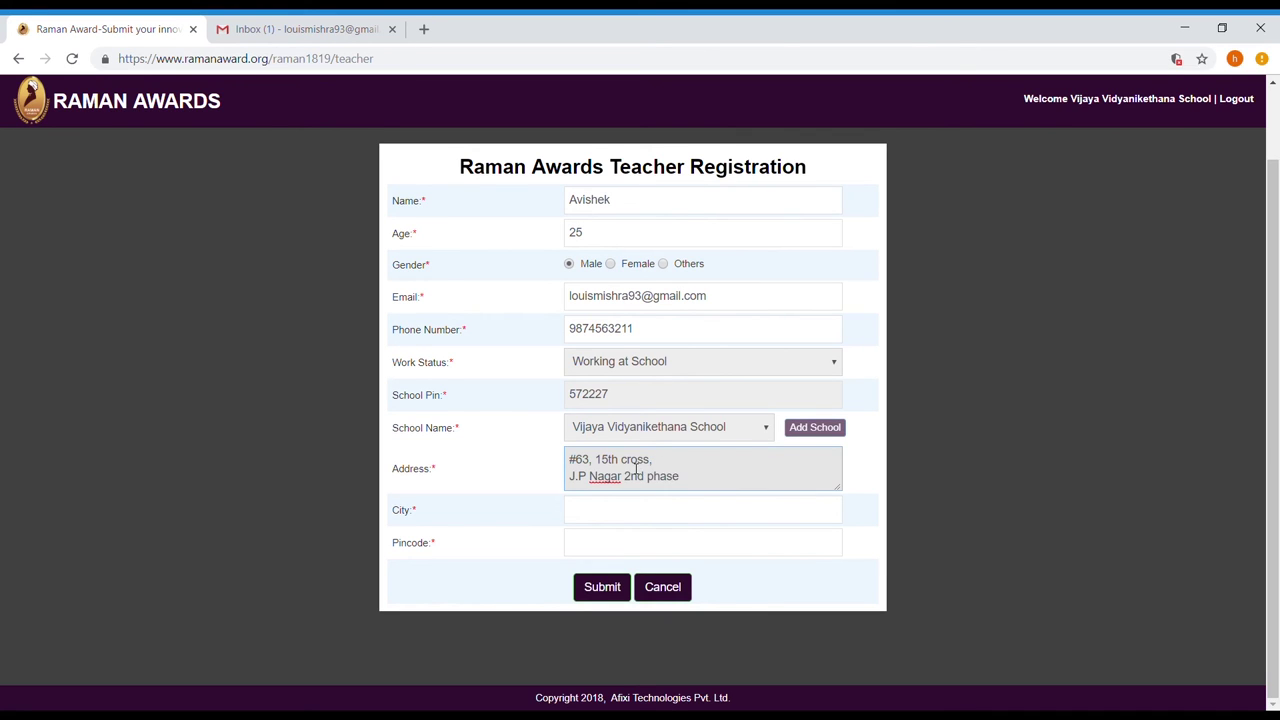
key("Return")
type("Bangalore - 560078")
key("Tab")
type("Bangalore")
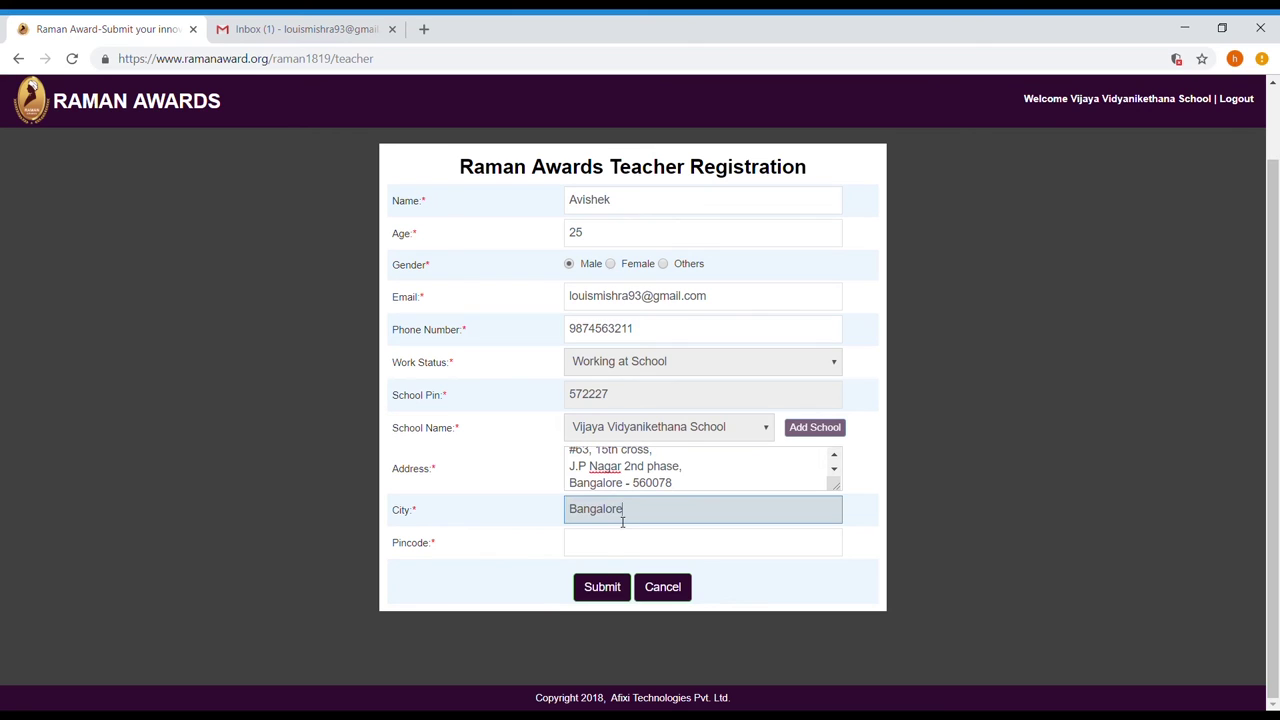
key("Tab")
type("560078")
left_click(600, 590)
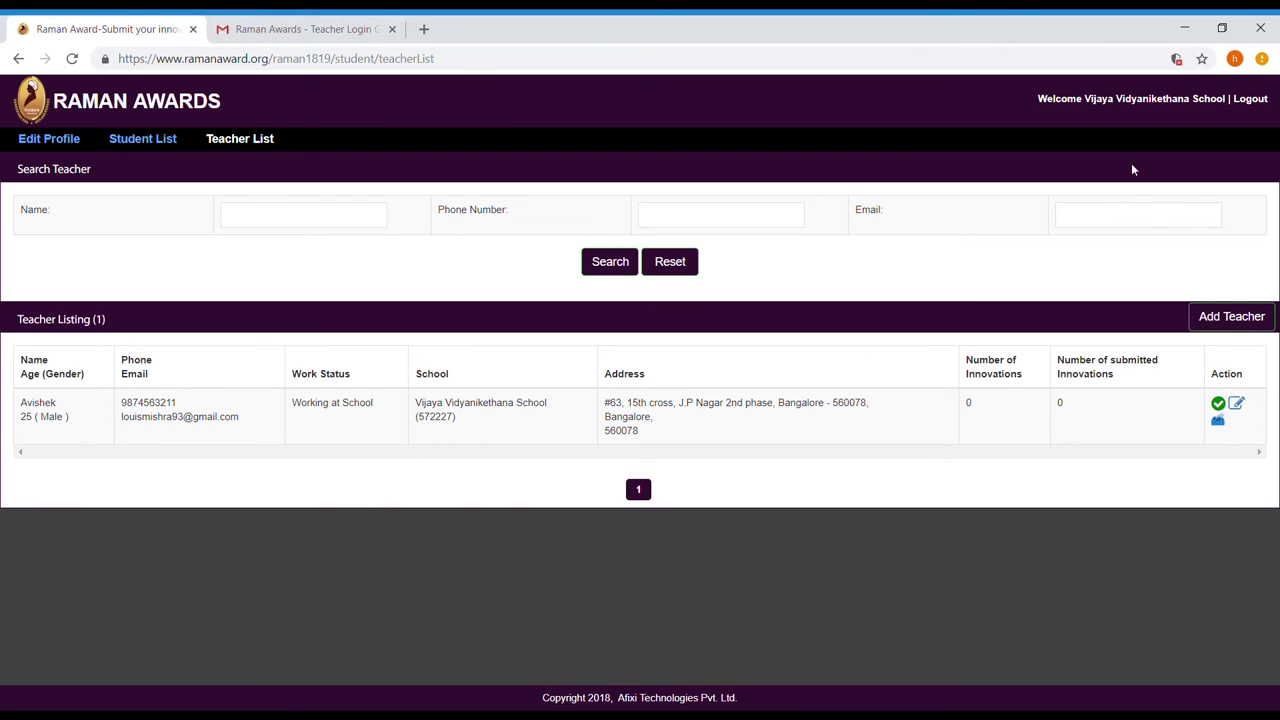
Log out of the school account and copy the teacher's username from the Gmail credentials email.
left_click(1255, 100)
left_click(636, 198)
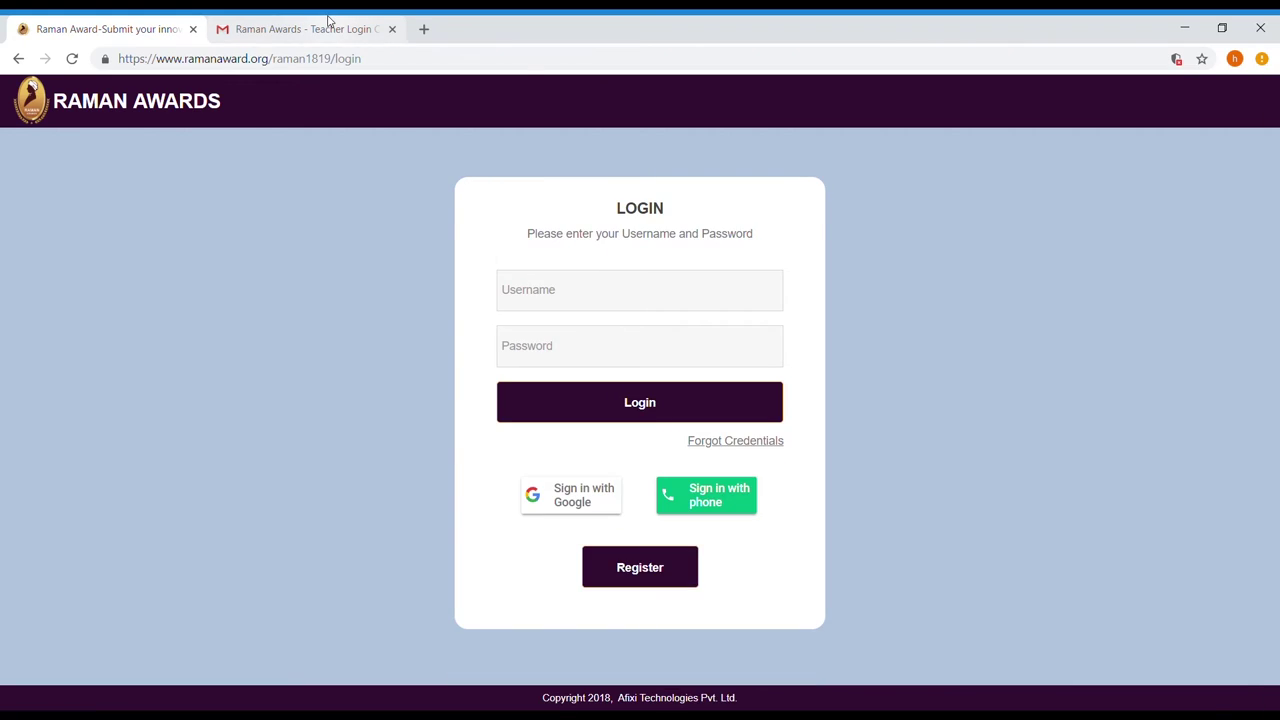
left_click(323, 27)
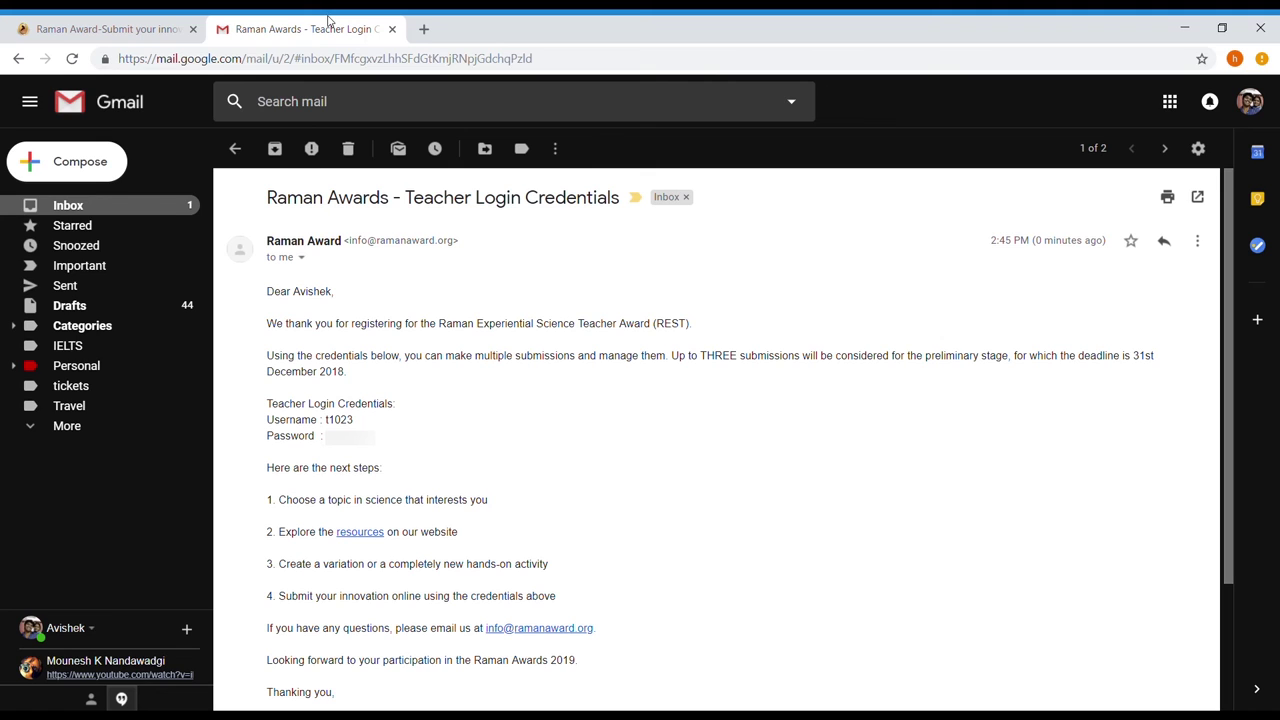
left_click_drag(325, 419, 360, 419)
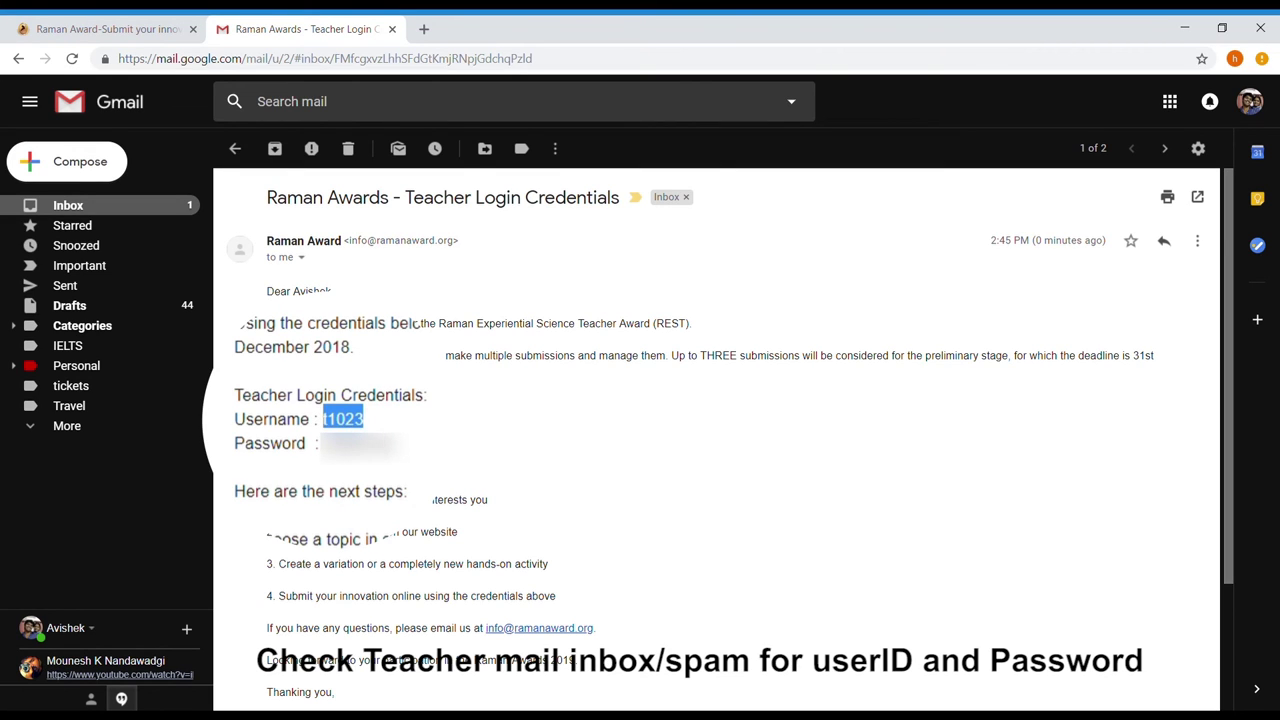
left_click(137, 21)
left_click(529, 289)
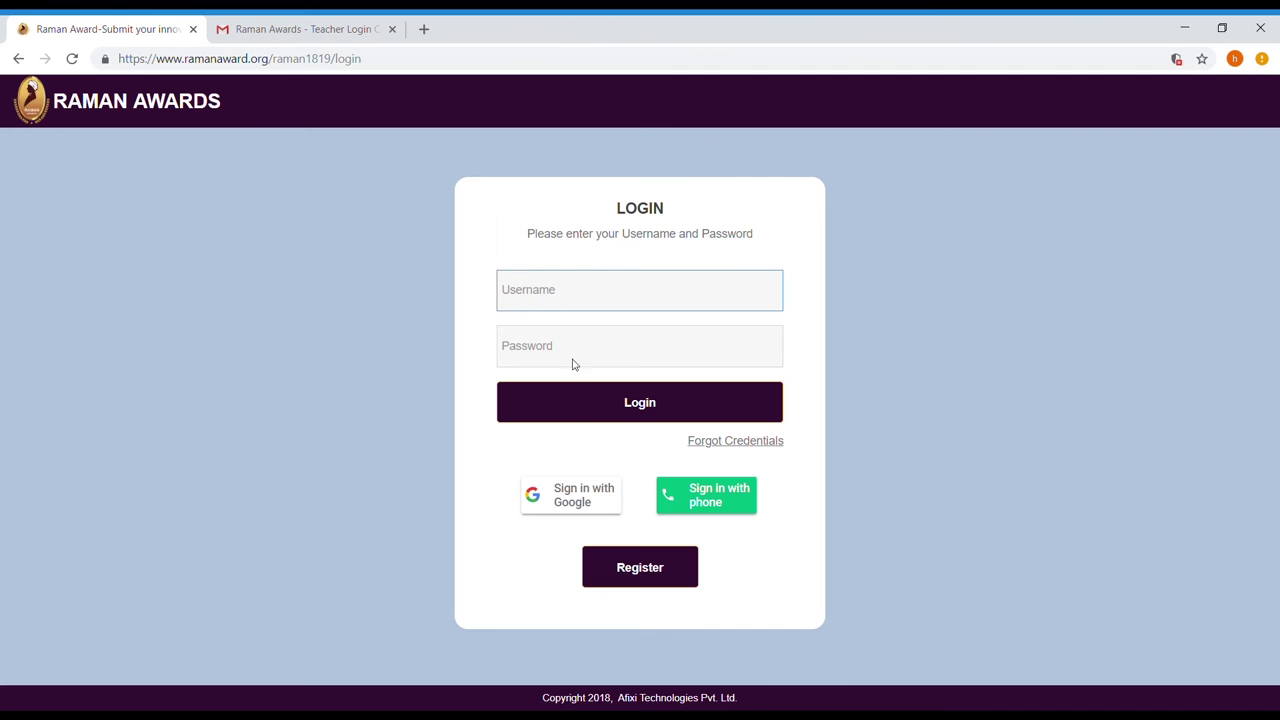
Log in as the teacher with the username and password copied from the credentials email.
key("ctrl+v")
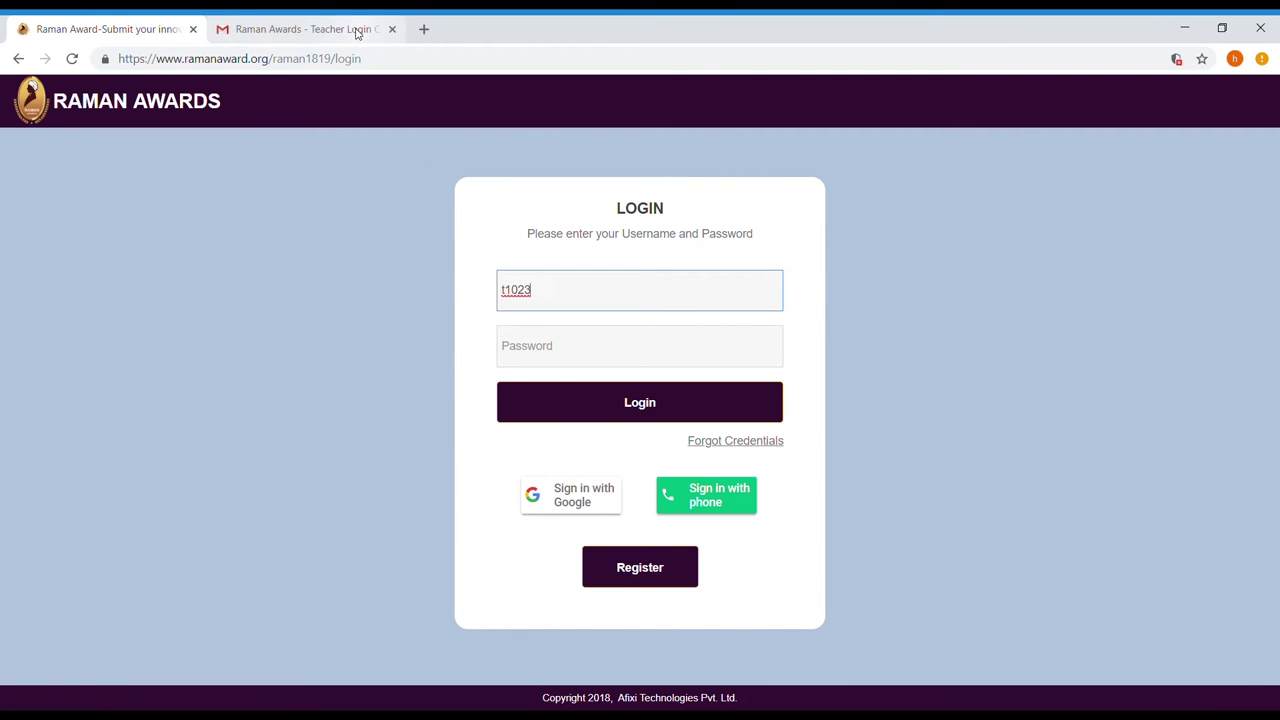
left_click(357, 33)
left_click_drag(327, 436, 375, 442)
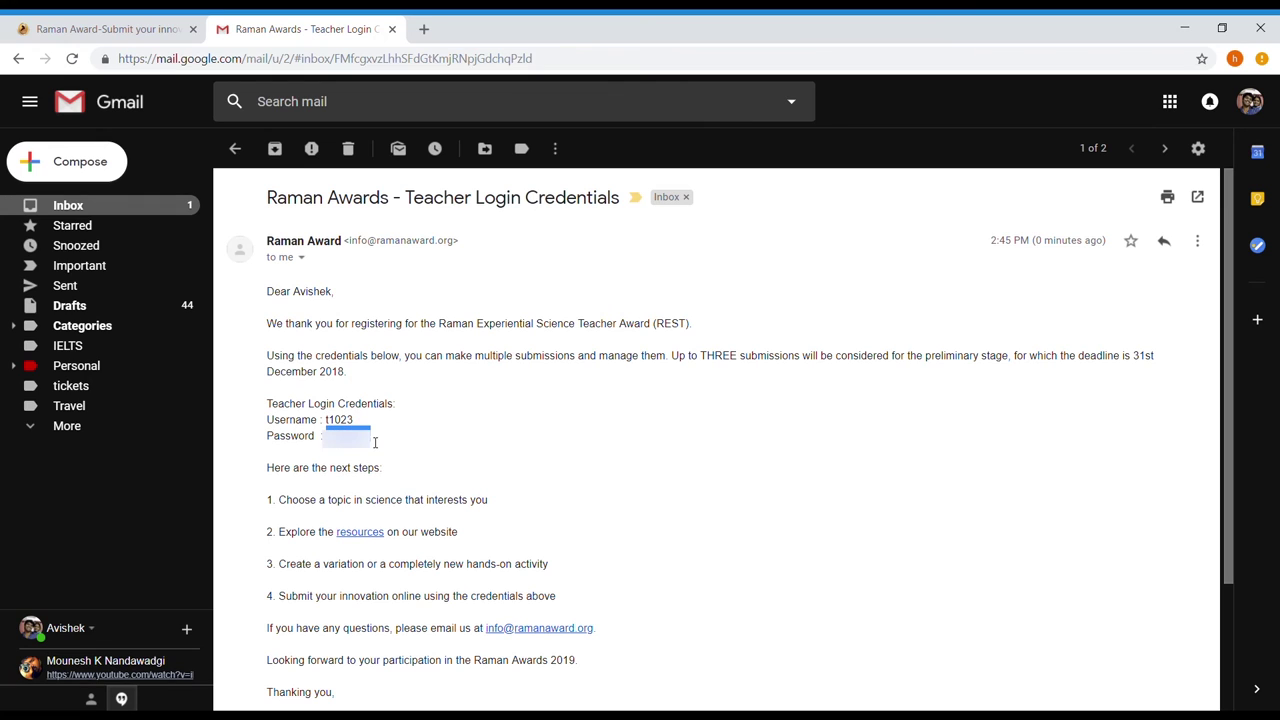
left_click(150, 24)
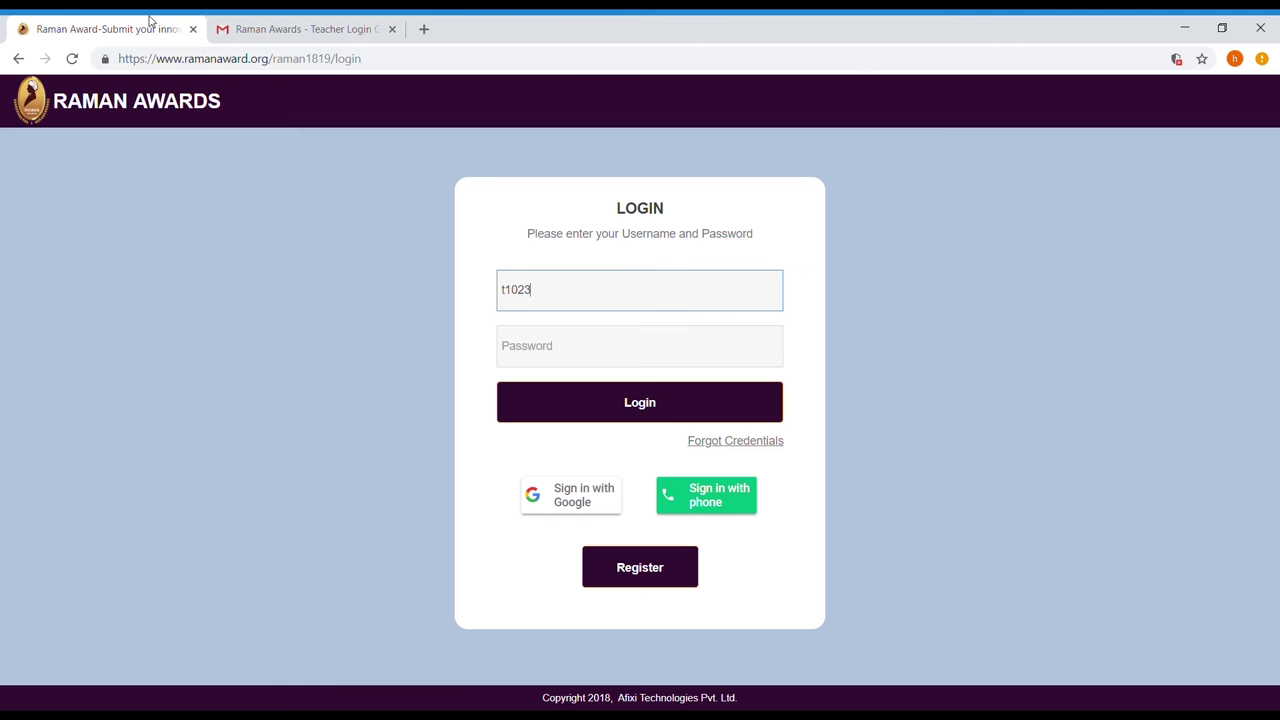
left_click(610, 365)
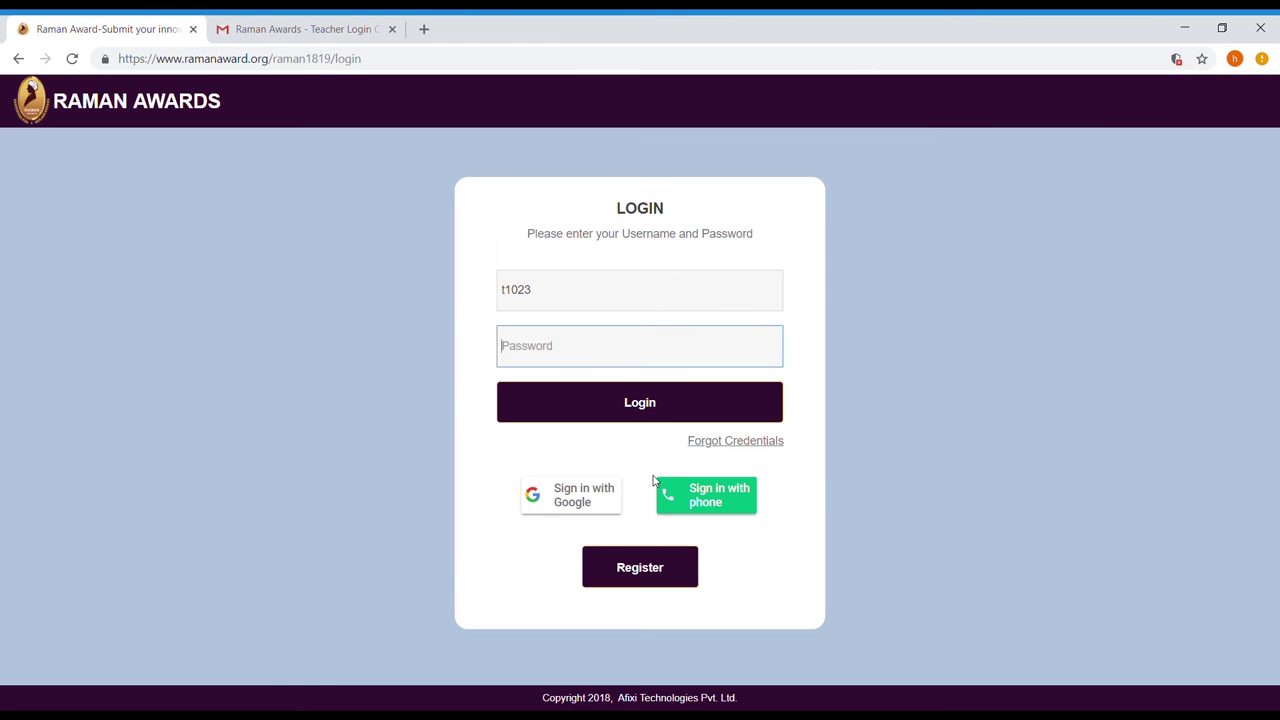
key("ctrl+v")
left_click(605, 422)
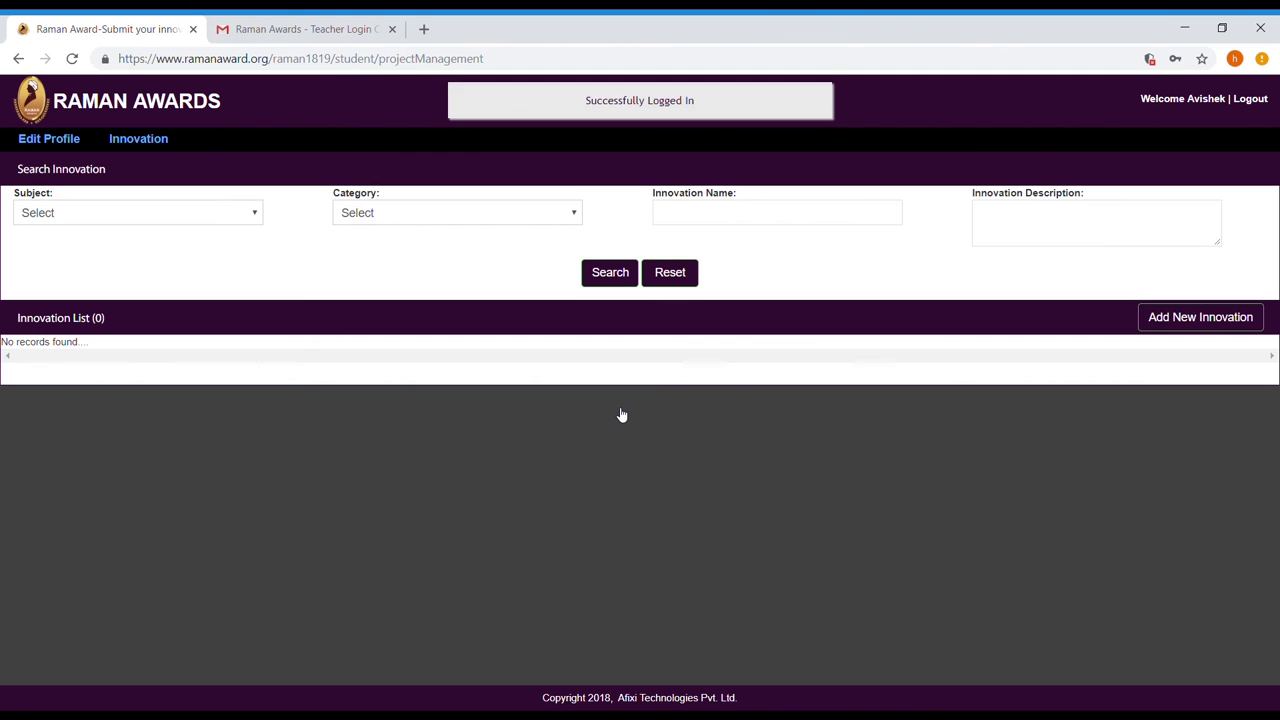
Begin a new Biology > Botany innovation under the Getting To Know Plants sub-topic.
left_click(1236, 331)
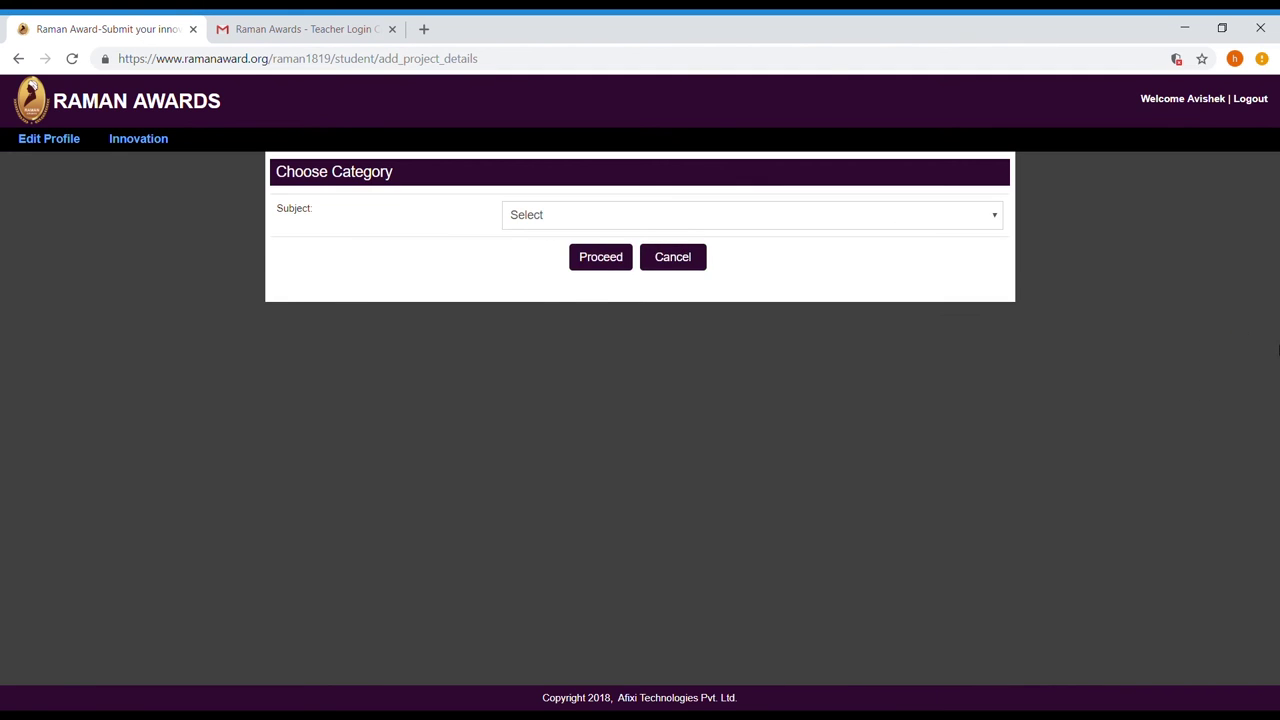
left_click(285, 255)
left_click(598, 428)
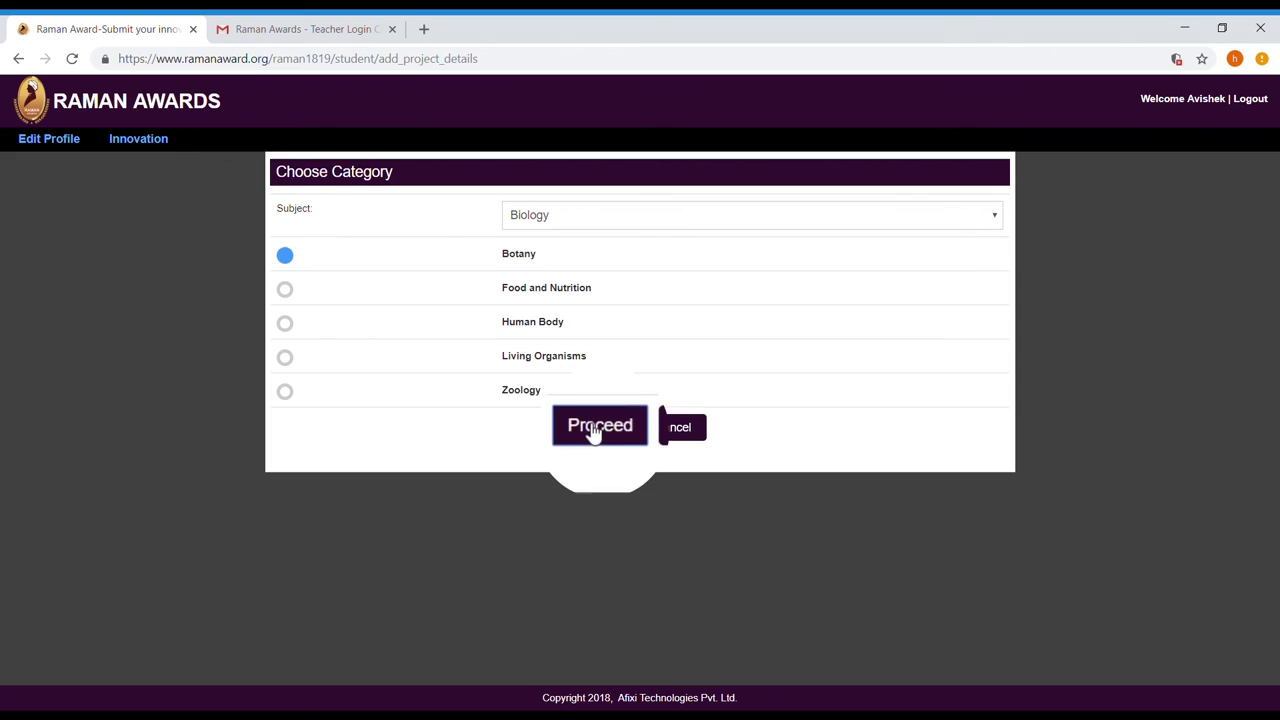
left_click(557, 303)
left_click(560, 341)
Title it 'Microscope Leaf Venation', paste the description and materials, add the video link, and save.
left_click(565, 360)
type("Microscope Leaf Venation")
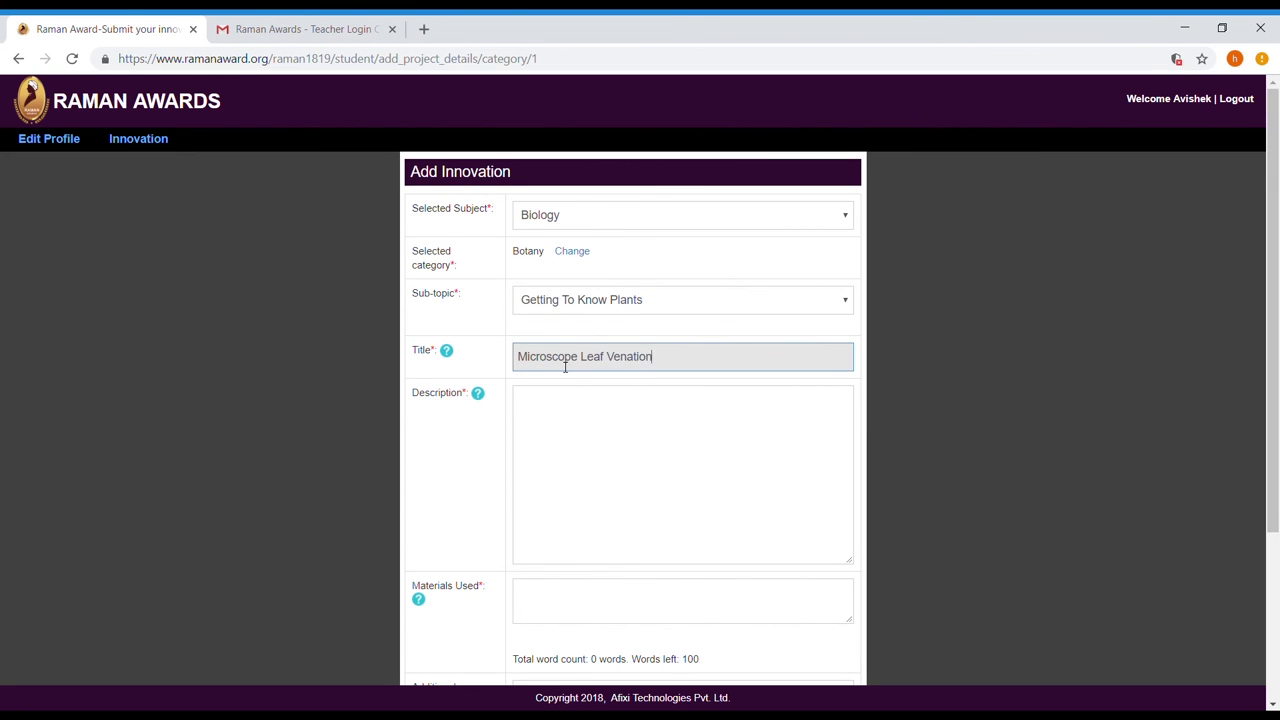
left_click(563, 449)
type("Make your own microscope using the material provided. Now place the leaf on the slide and the cover-slip over it. Observe the venation in the leaf and draw the structure as you see.")
scroll(560, 449, "down", 3)
left_click(585, 366)
type("Foam, Rubber bands, Leaf, Cardboard strip, Tape")
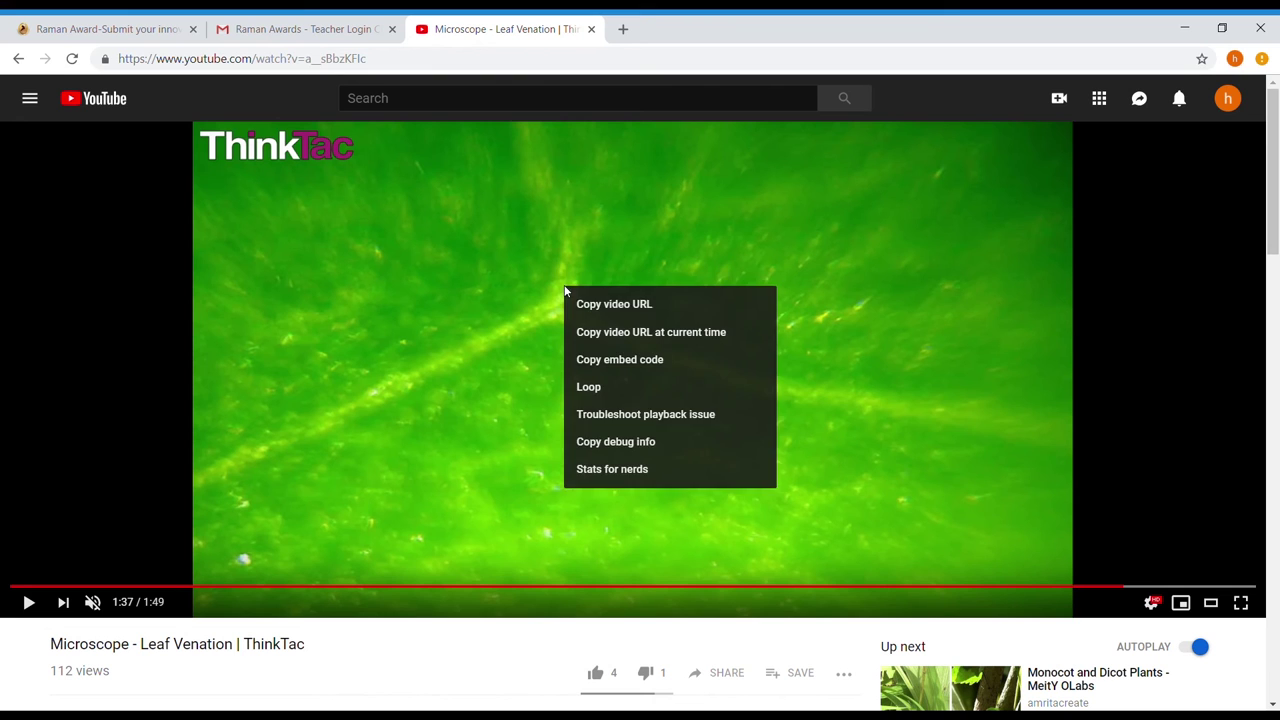
left_click(602, 303)
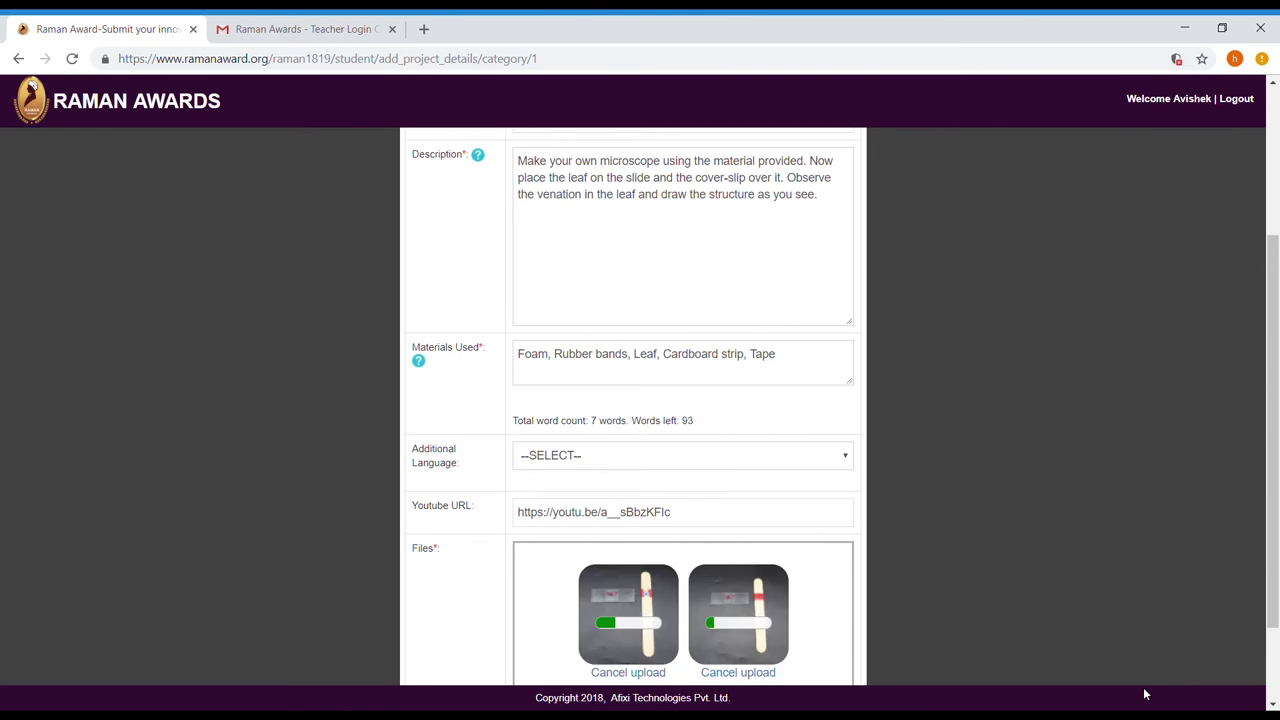
scroll(857, 611, "down", 1)
left_click(594, 657)
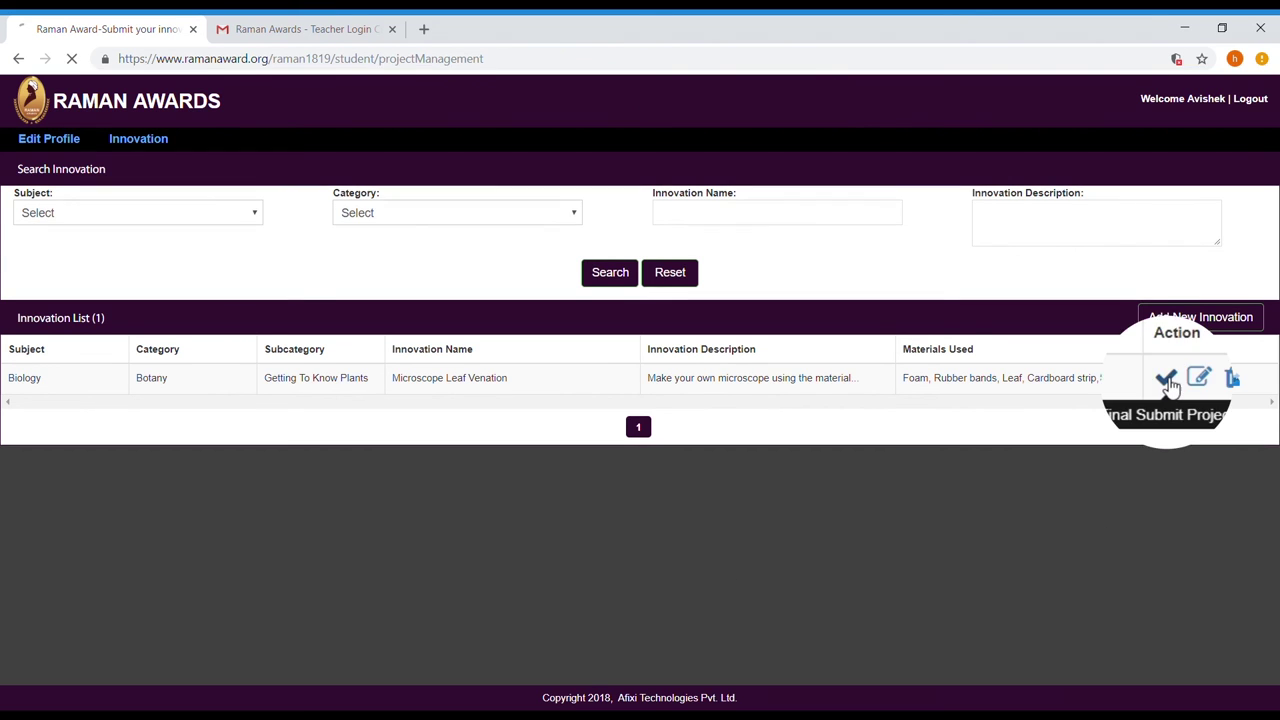
Final-submit 'Microscope Leaf Venation', review its details, then log out of the teacher account.
left_click(1166, 378)
scroll(836, 380, "down", 3)
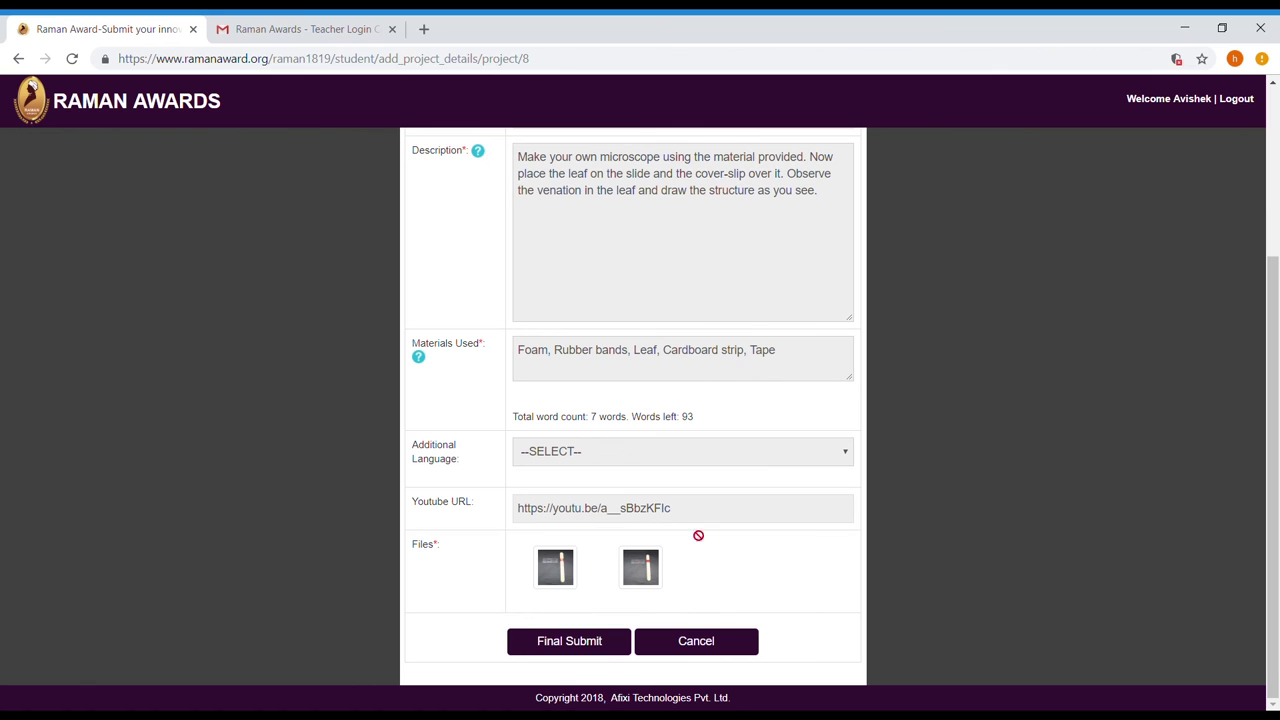
left_click(600, 641)
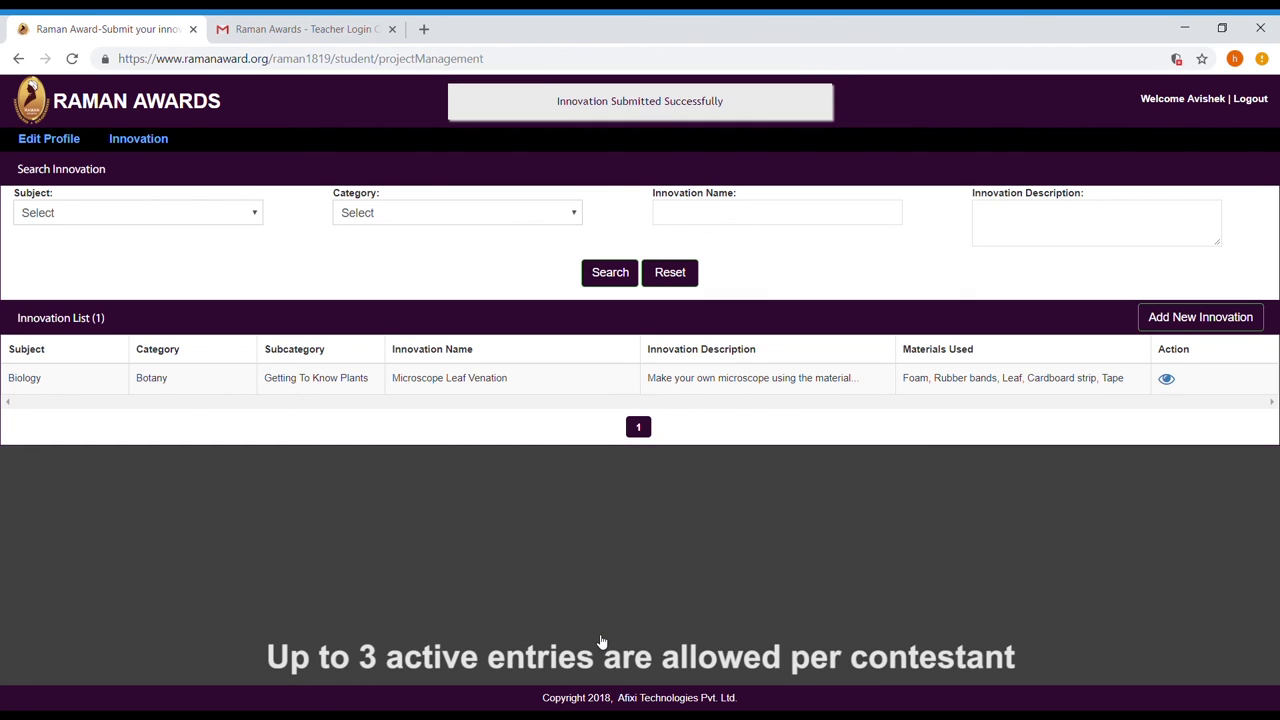
left_click(1166, 378)
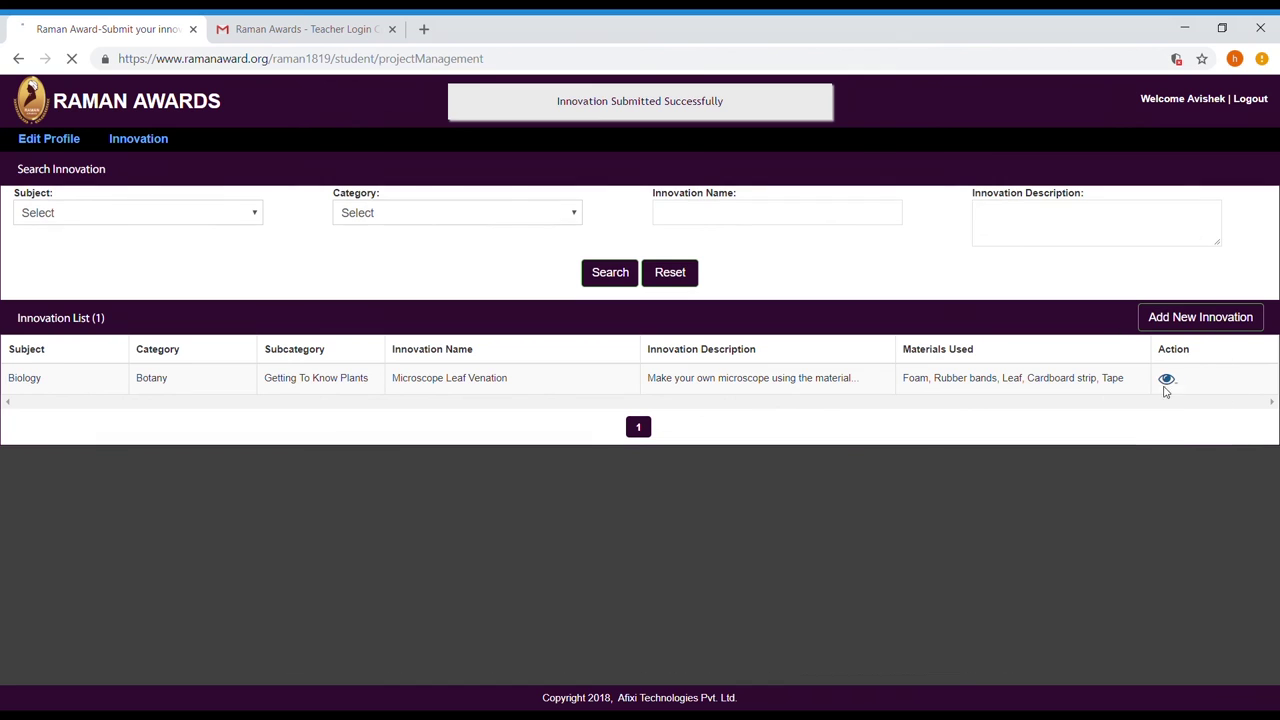
scroll(847, 402, "up", 3)
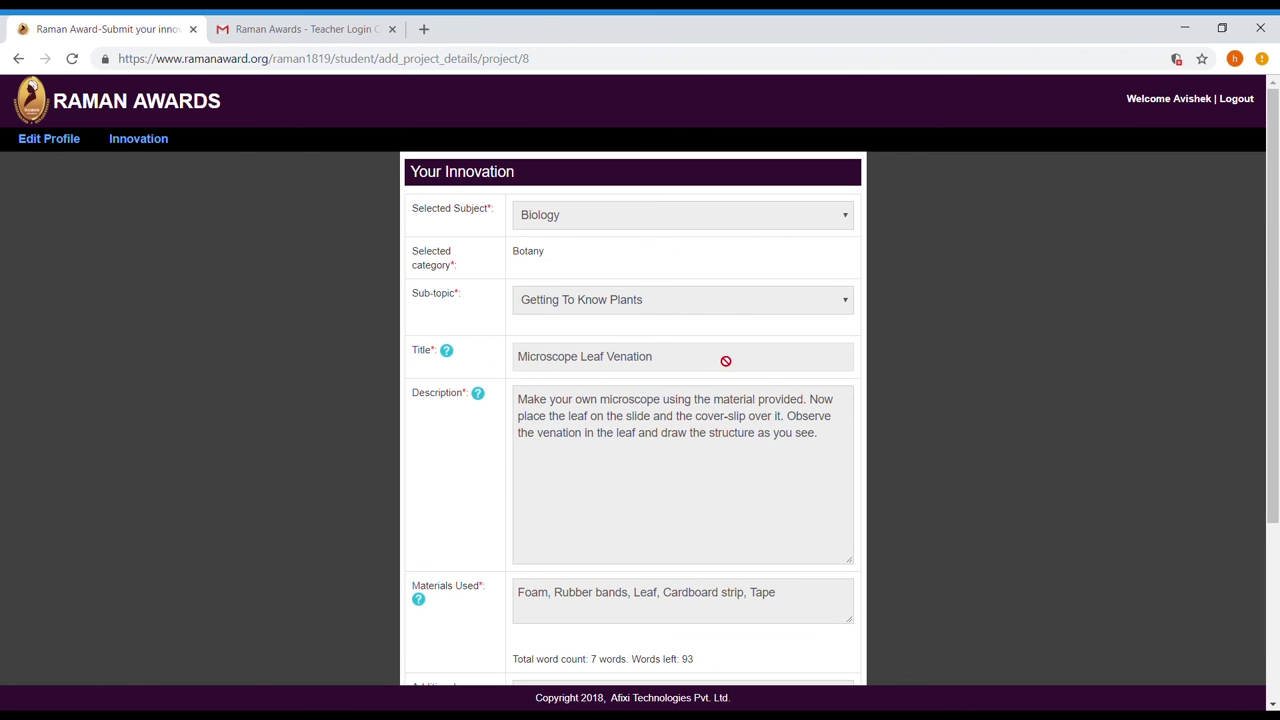
left_click(125, 139)
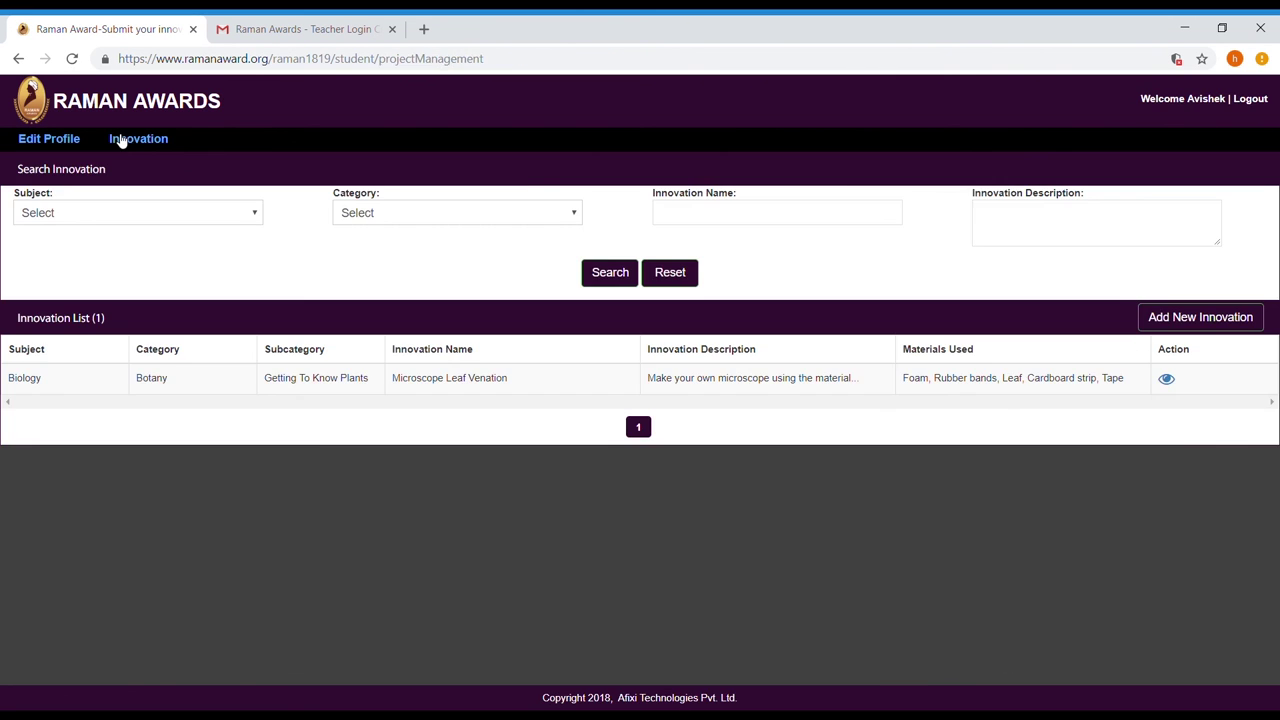
left_click(1248, 97)
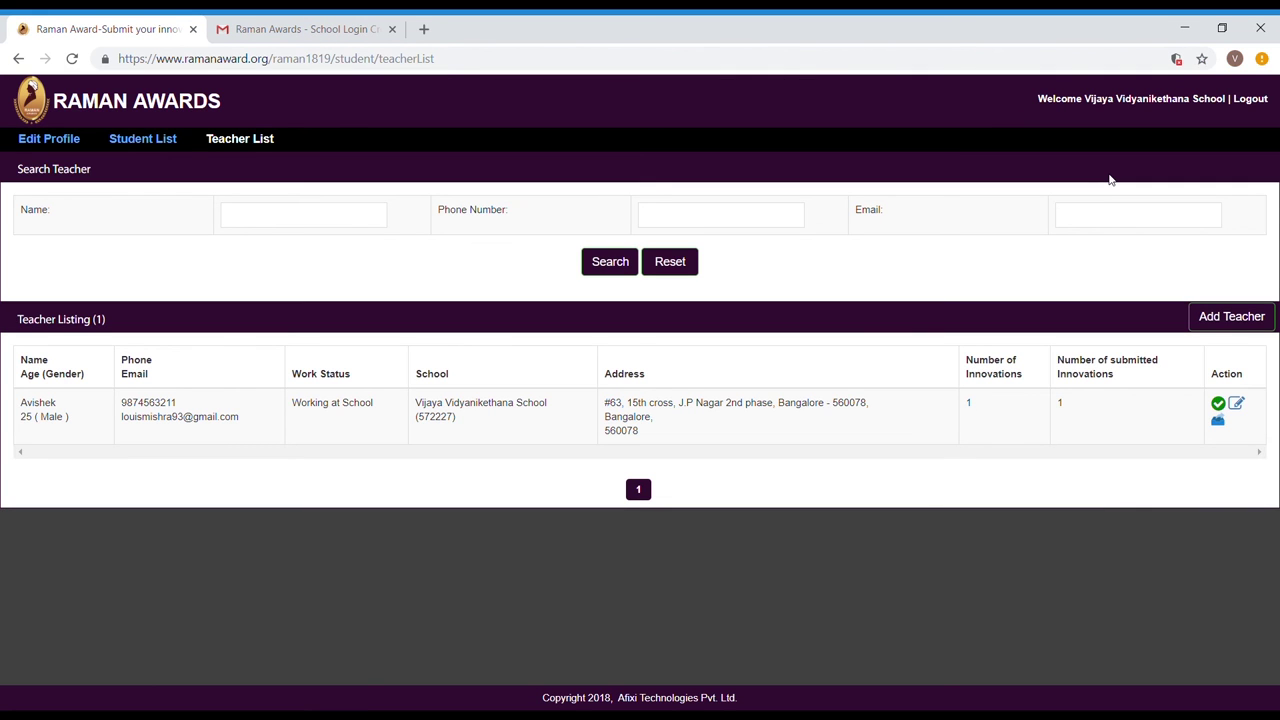
Review the student and teacher lists, update the school profile, then log out of the school account.
left_click(143, 139)
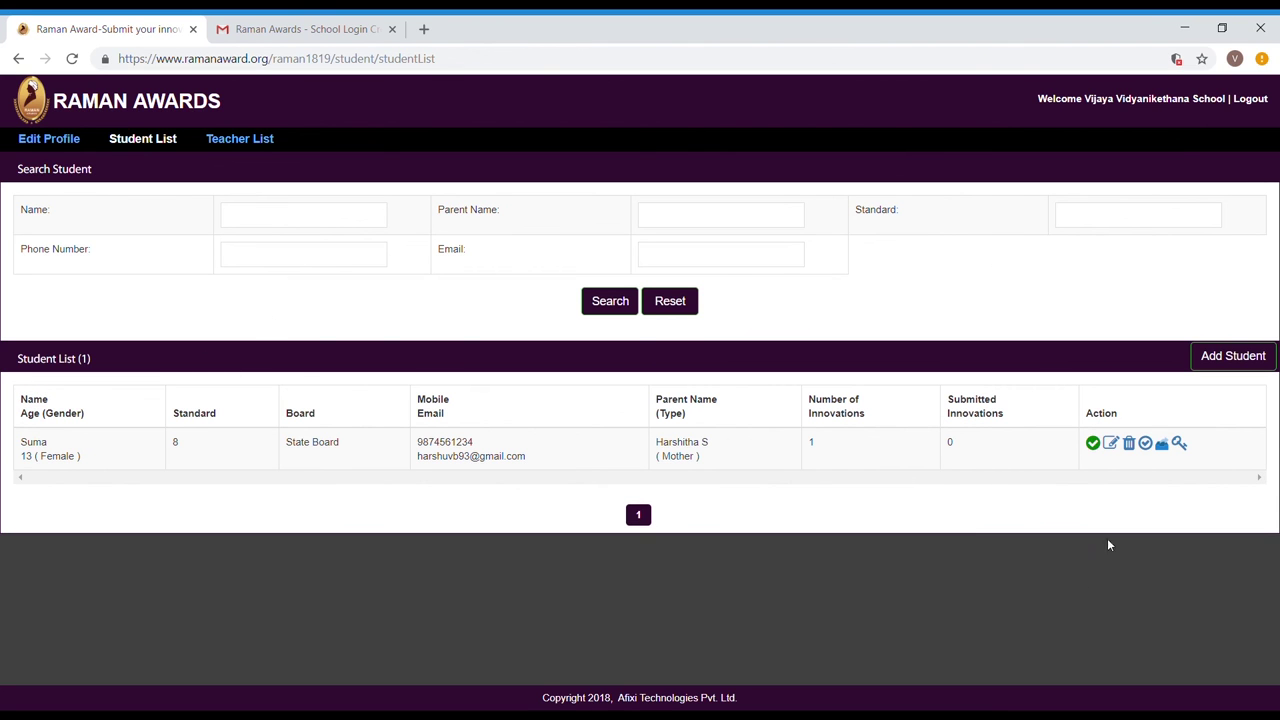
left_click(225, 152)
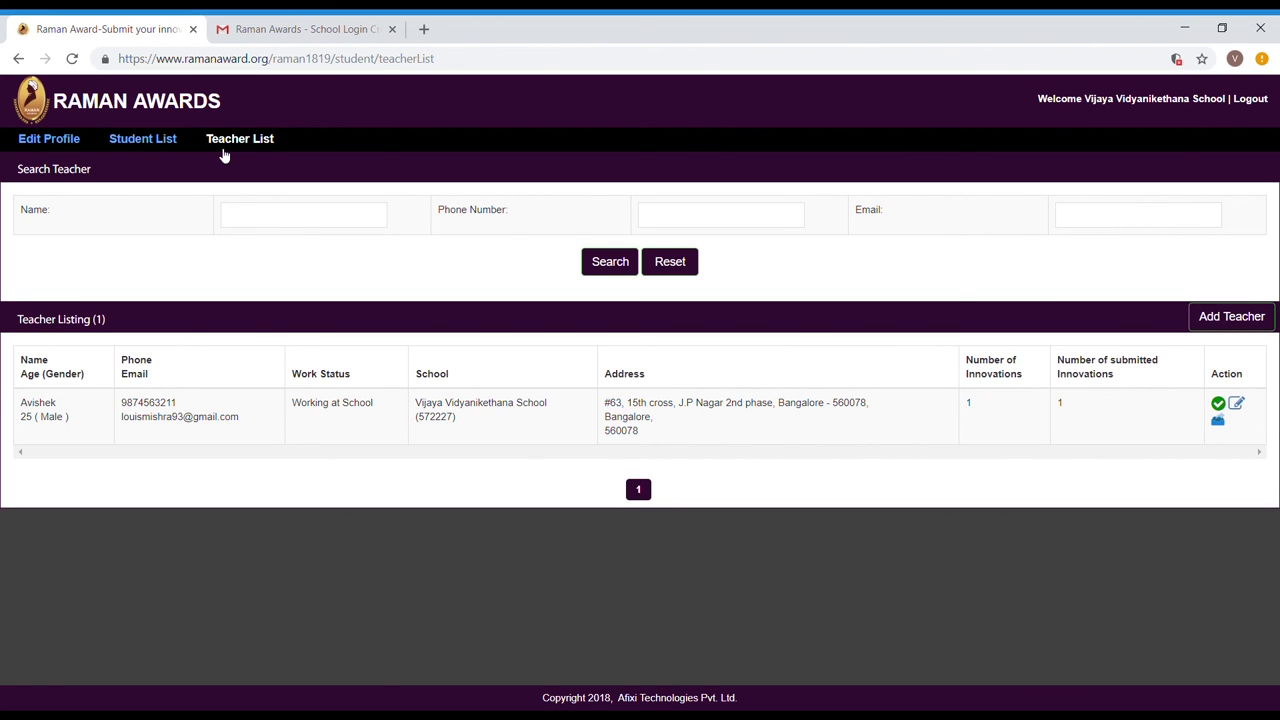
left_click(63, 146)
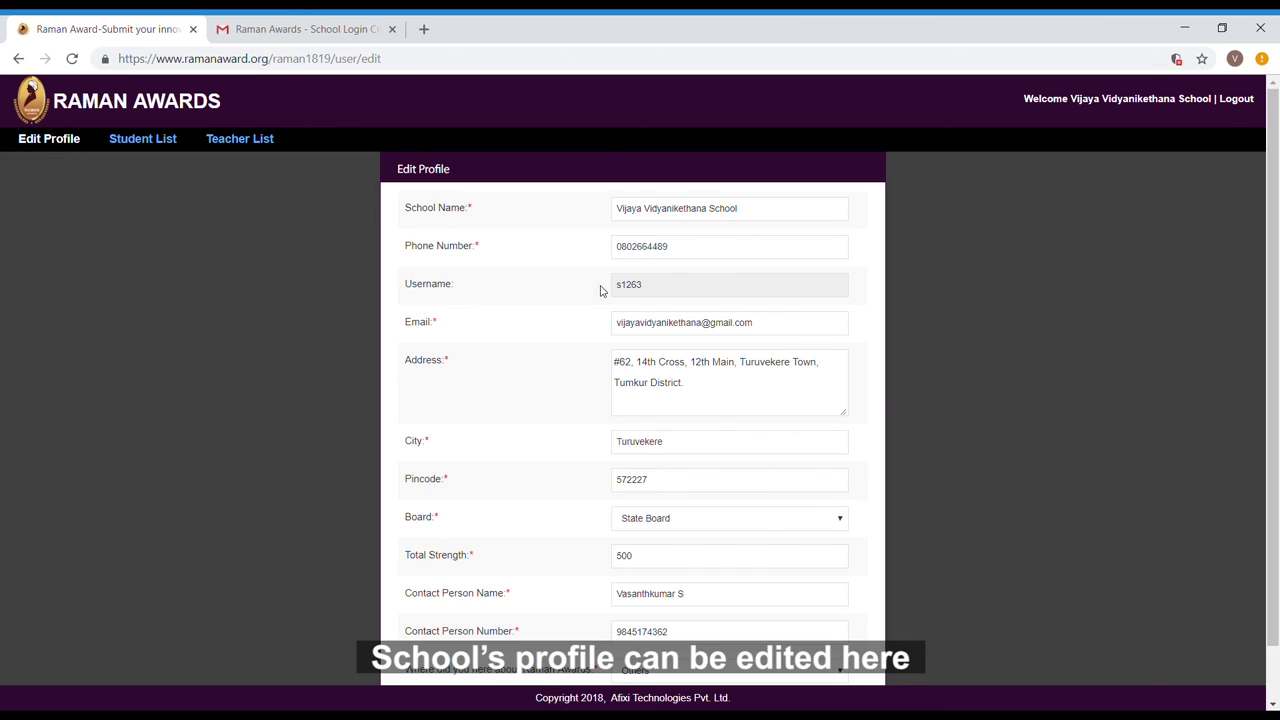
scroll(701, 290, "down", 1)
scroll(690, 600, "up", 1)
scroll(674, 423, "down", 1)
left_click(613, 650)
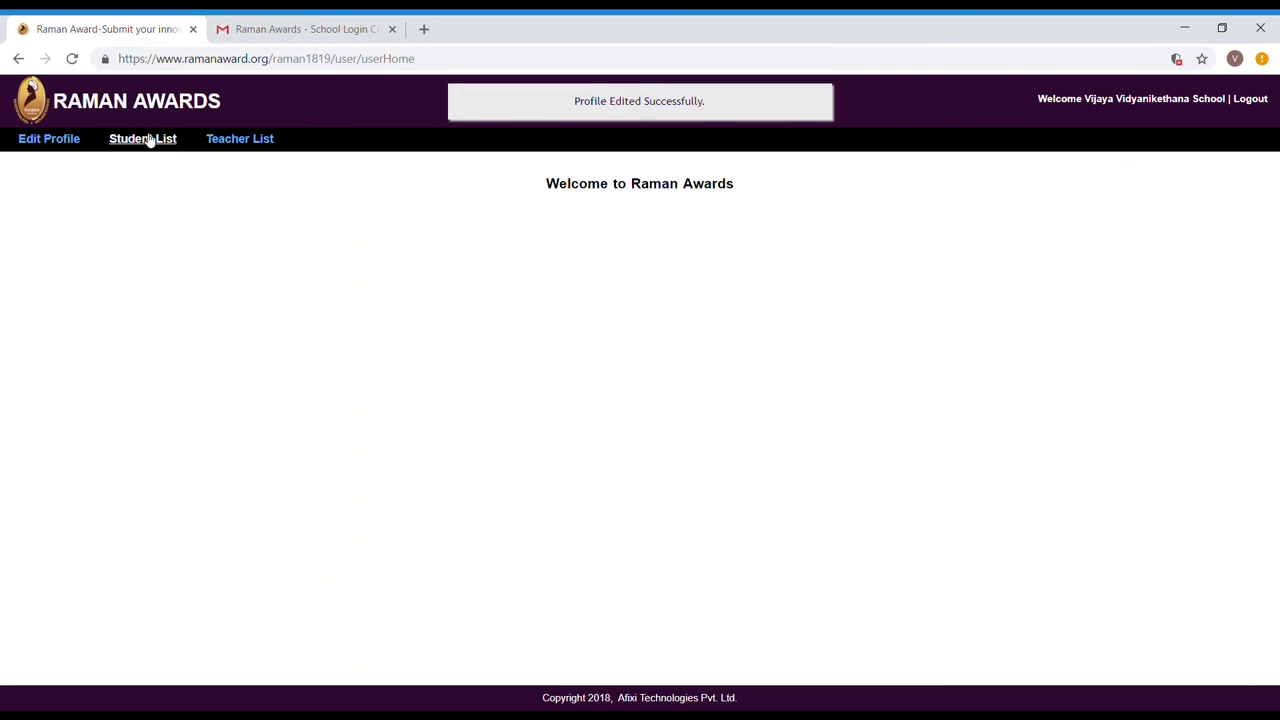
left_click(149, 138)
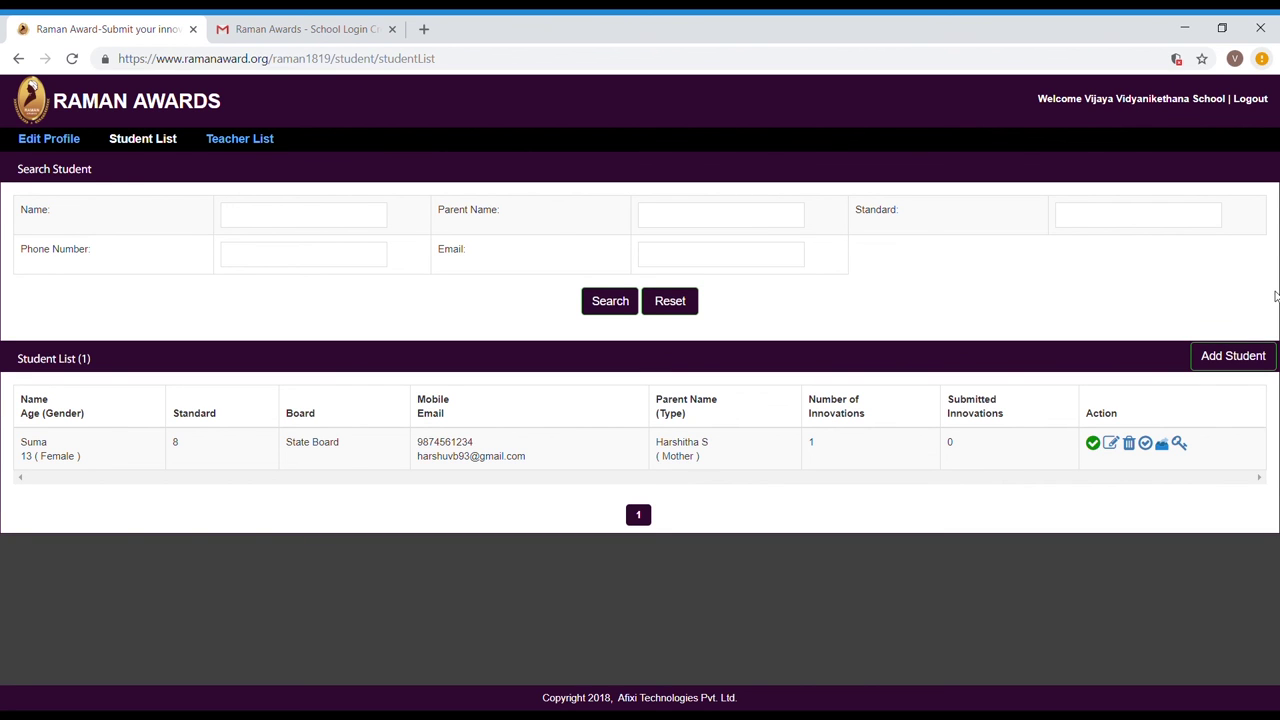
left_click(1255, 99)
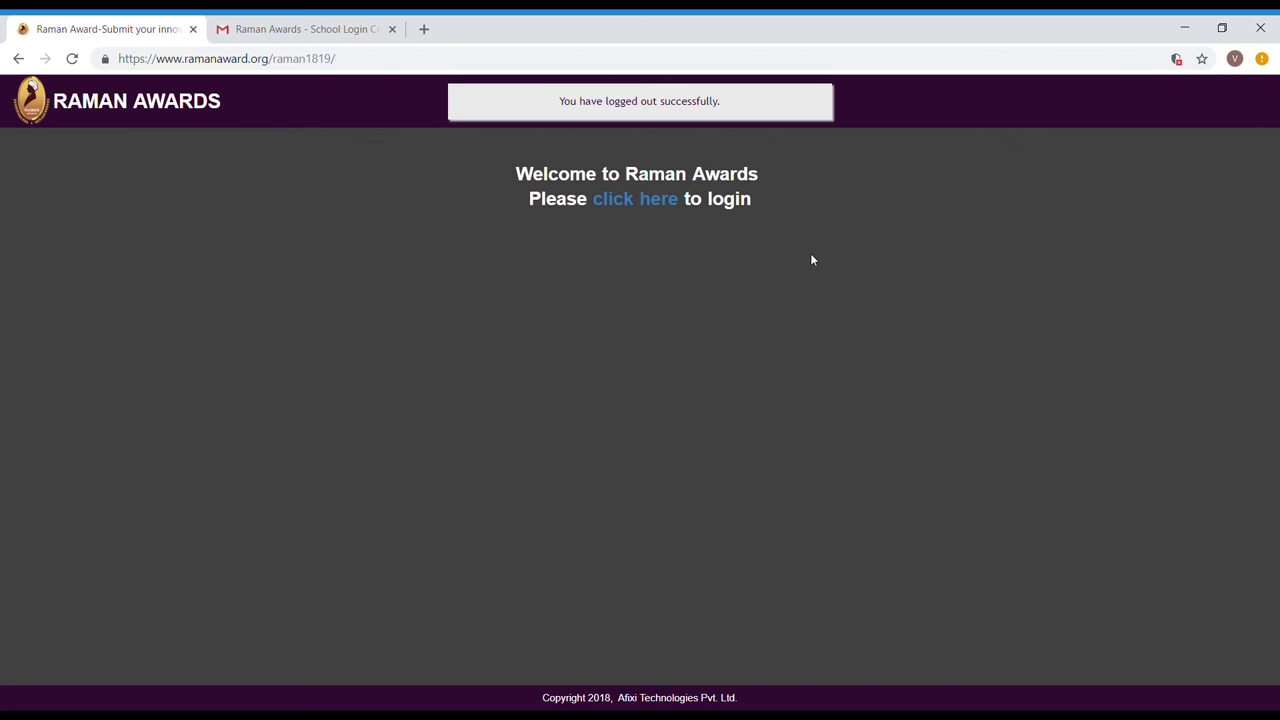